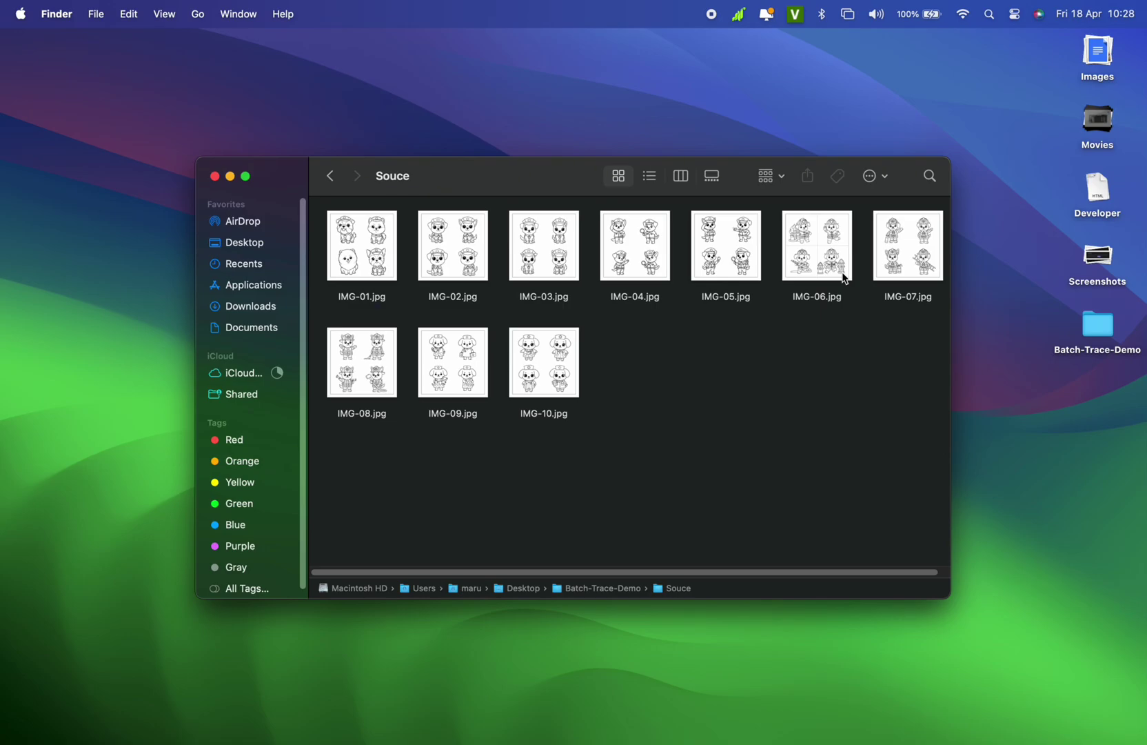
- Quick Look the source coloring pages IMG-01, IMG-08 and IMG-09
{"action": "left_click", "coordinate": [383, 258]}
{"action": "key", "text": "space"}
{"action": "key", "text": "Down"}
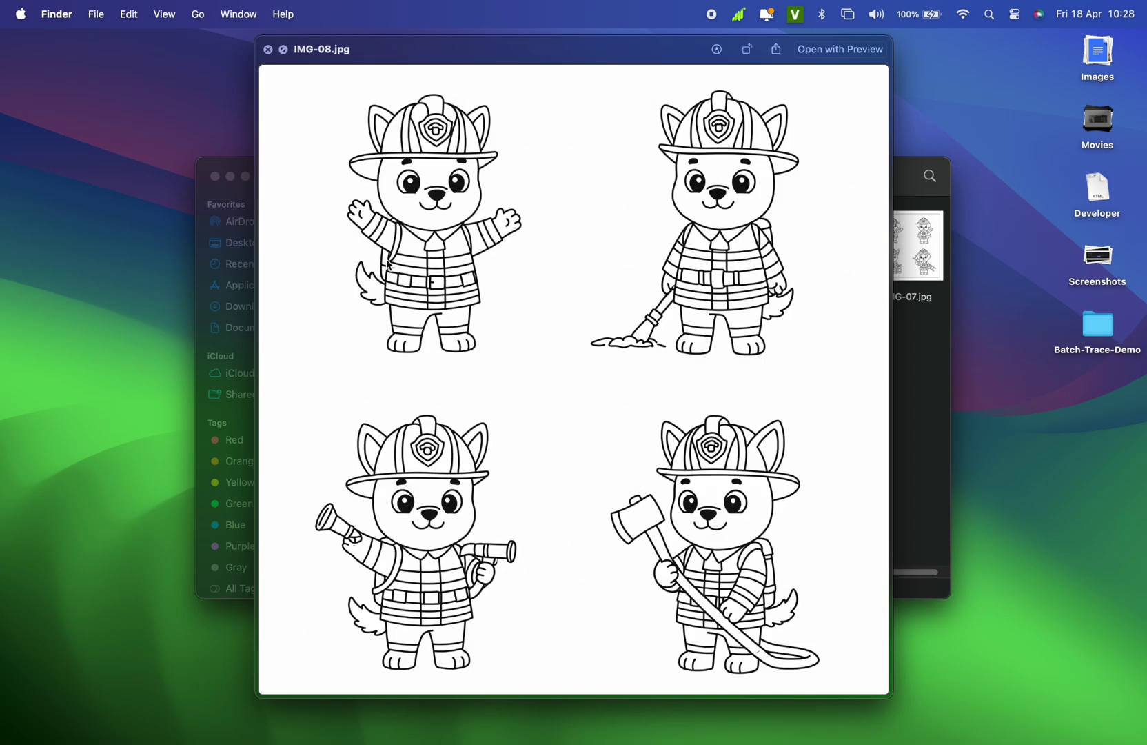
{"action": "key", "text": "Right"}
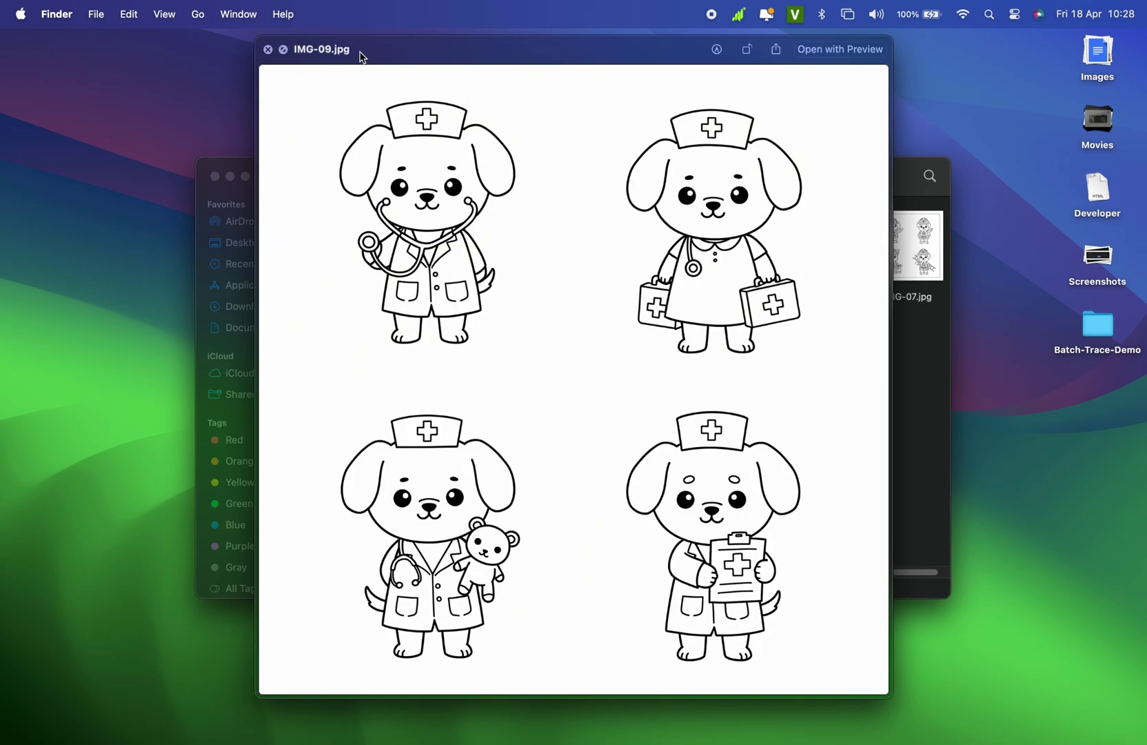
{"action": "left_click", "coordinate": [268, 50]}
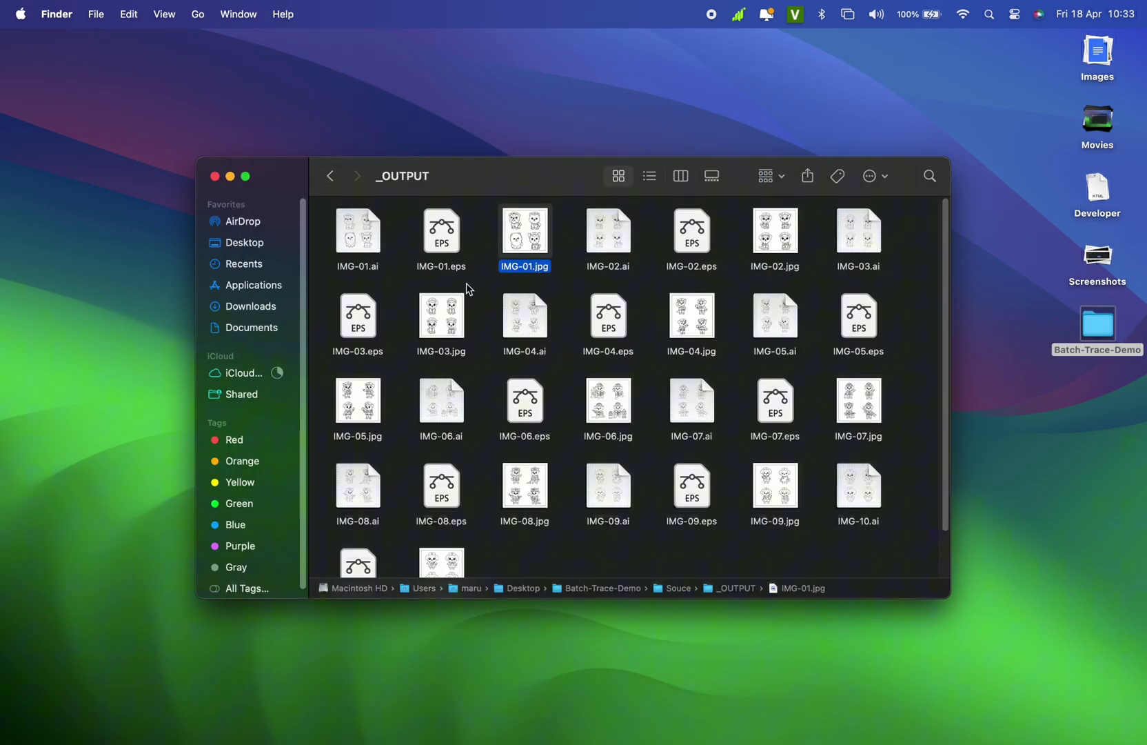
- Check IMG-03.jpg's file info, noting its 5123×5123 dimensions
{"action": "right_click", "coordinate": [438, 316]}
{"action": "left_click", "coordinate": [462, 391]}
{"action": "left_click_drag", "start_coordinate": [154, 276], "coordinate": [76, 275]}
{"action": "left_click", "coordinate": [18, 47]}
{"action": "left_click", "coordinate": [486, 330]}
- Open the traced IMG-03.eps in Illustrator, test-move its dog and badge paths, then undo
{"action": "double_click", "coordinate": [366, 327]}
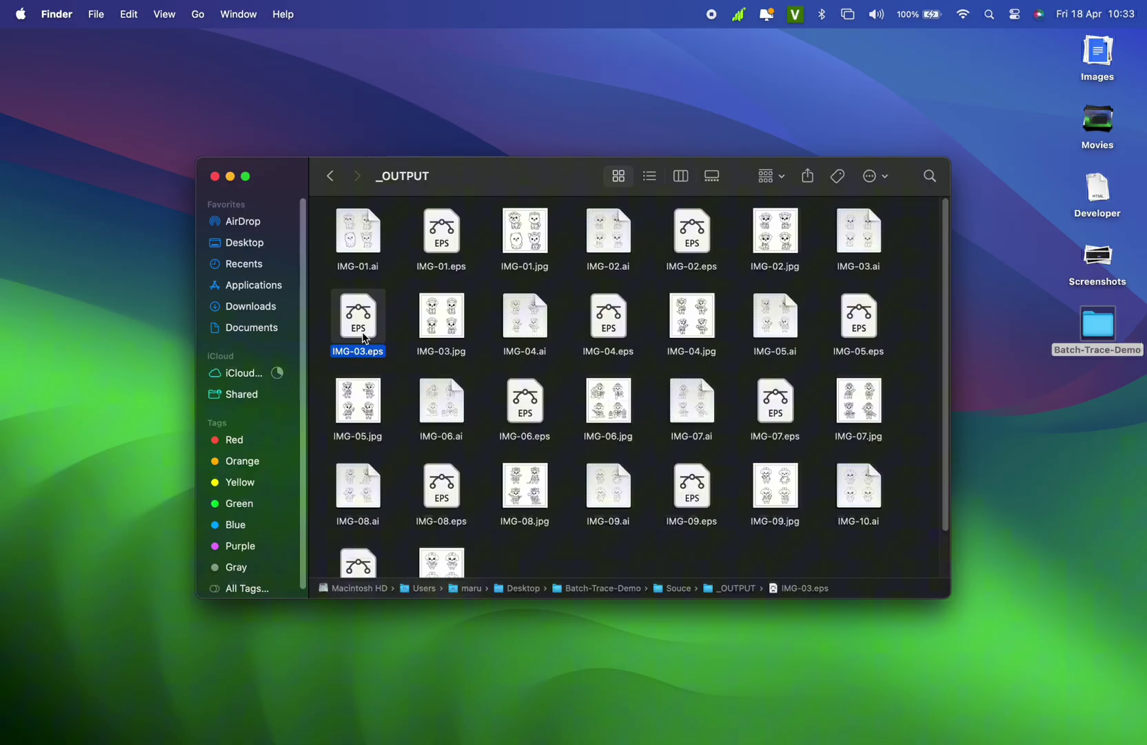
{"action": "left_click", "coordinate": [416, 331]}
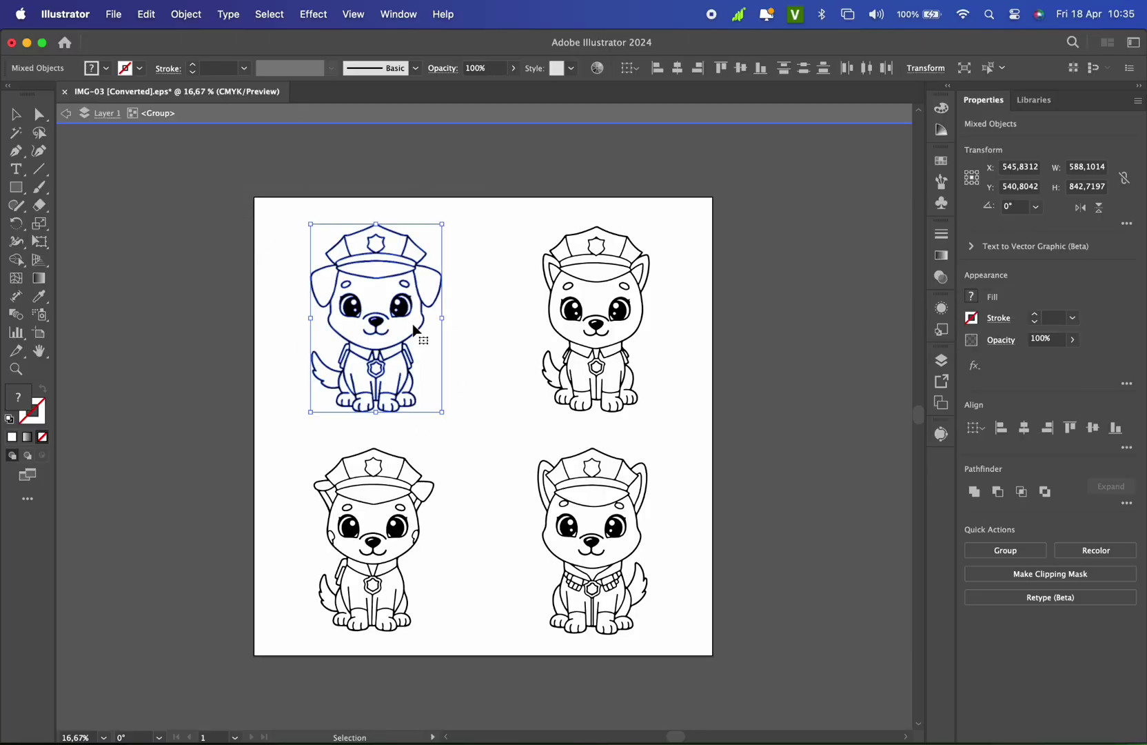
{"action": "left_click_drag", "start_coordinate": [416, 331], "coordinate": [212, 261]}
{"action": "left_click", "coordinate": [207, 276]}
{"action": "left_click", "coordinate": [356, 269]}
{"action": "scroll", "coordinate": [162, 279], "scroll_direction": "up", "scroll_amount": 6}
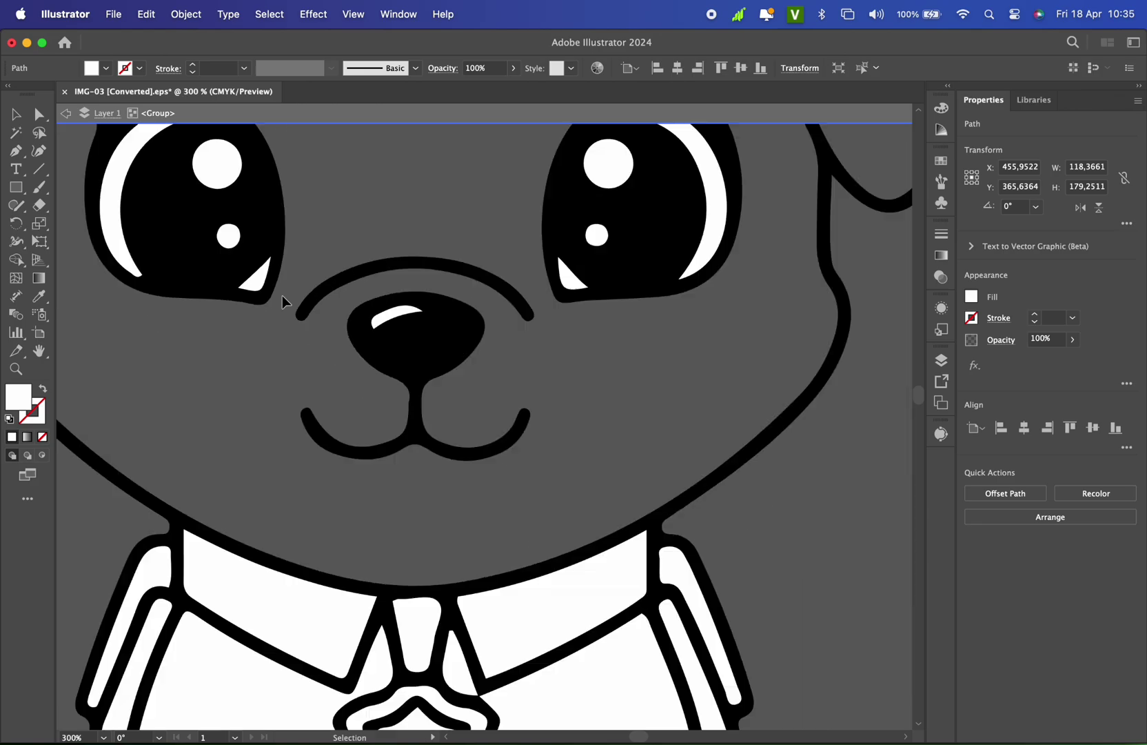
{"action": "scroll", "coordinate": [283, 301], "scroll_direction": "down", "scroll_amount": 7}
{"action": "scroll", "coordinate": [534, 348], "scroll_direction": "up", "scroll_amount": 3}
{"action": "scroll", "coordinate": [525, 336], "scroll_direction": "up", "scroll_amount": 4}
{"action": "scroll", "coordinate": [525, 336], "scroll_direction": "down", "scroll_amount": 8}
{"action": "left_click", "coordinate": [751, 341]}
{"action": "key", "text": "super+z"}
{"action": "key", "text": "super+z"}
{"action": "key", "text": "super+z"}
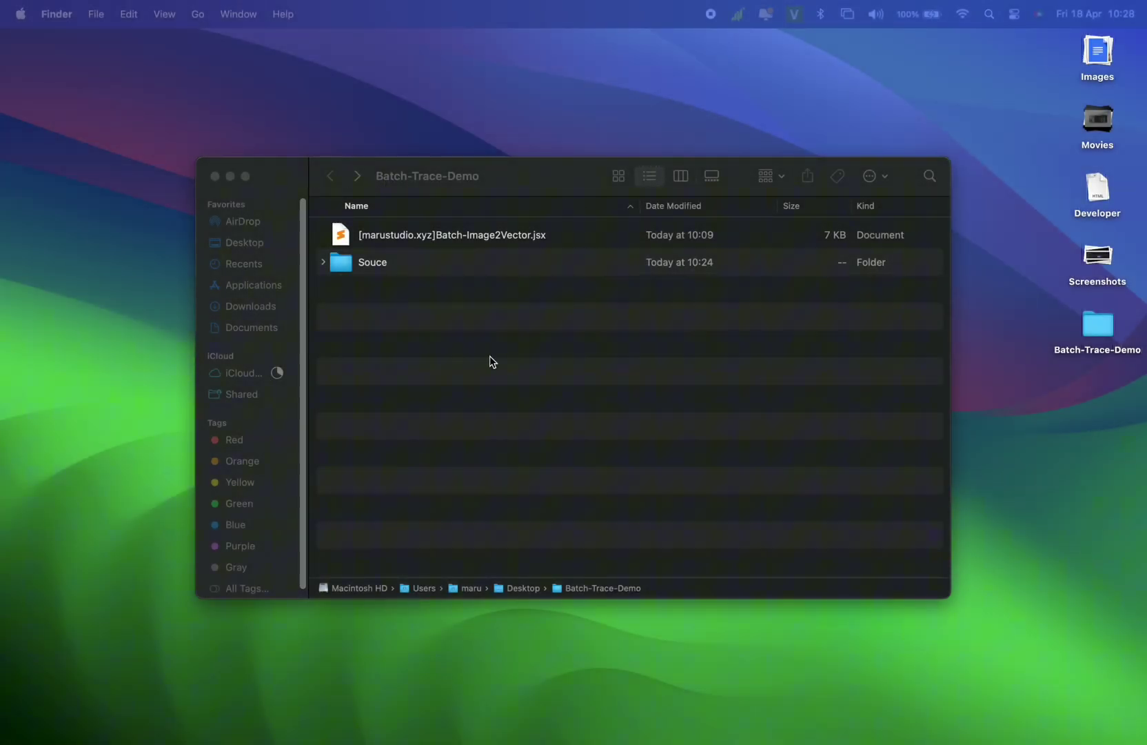
{"action": "left_click", "coordinate": [444, 238]}
{"action": "left_click", "coordinate": [449, 238]}
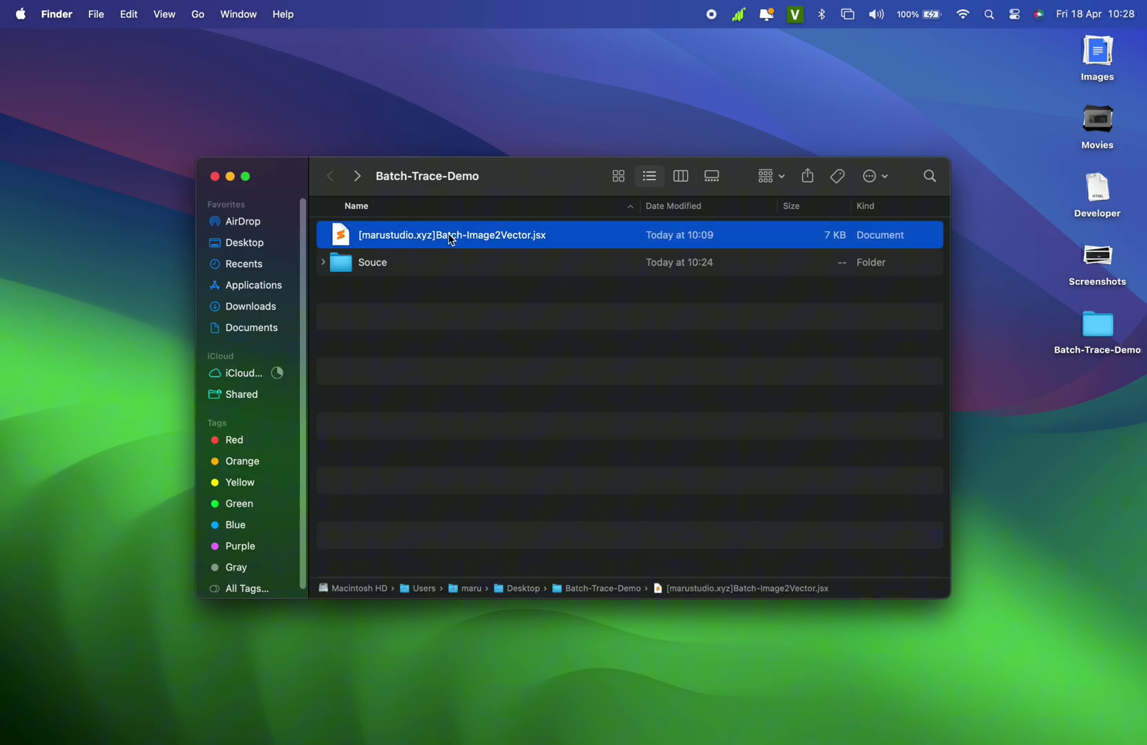
{"action": "left_click", "coordinate": [507, 263]}
{"action": "double_click", "coordinate": [442, 271]}
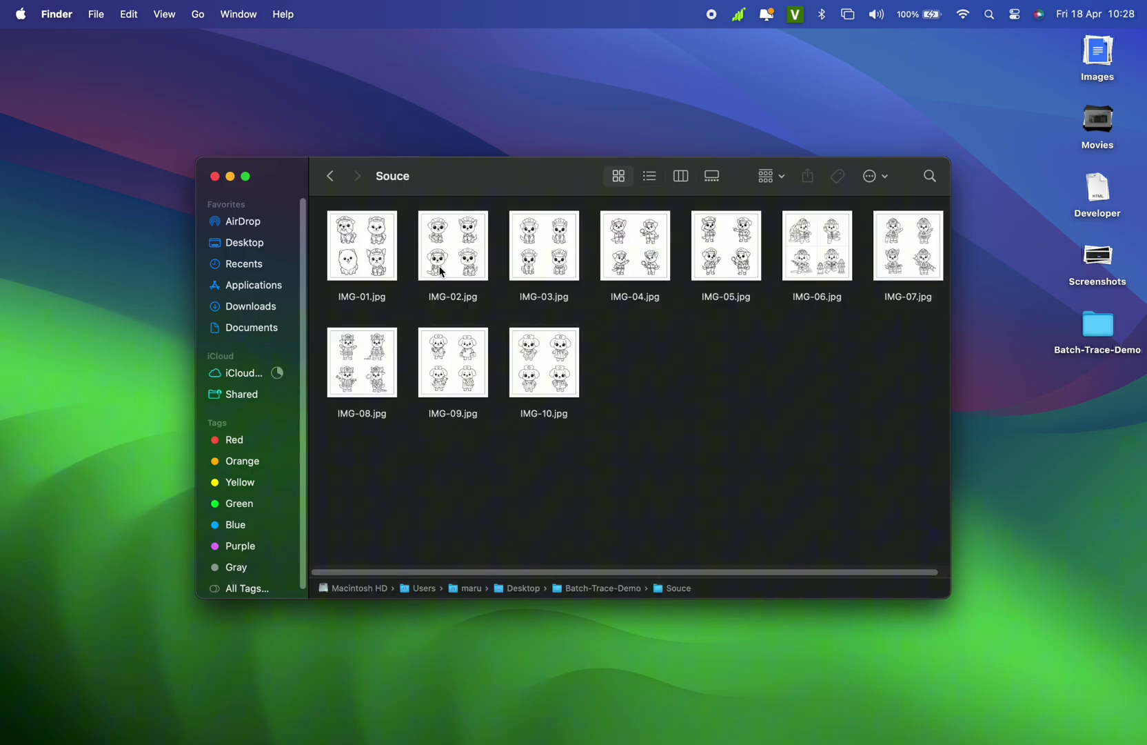
{"action": "left_click", "coordinate": [381, 264]}
{"action": "key", "text": "space"}
{"action": "key", "text": "Down"}
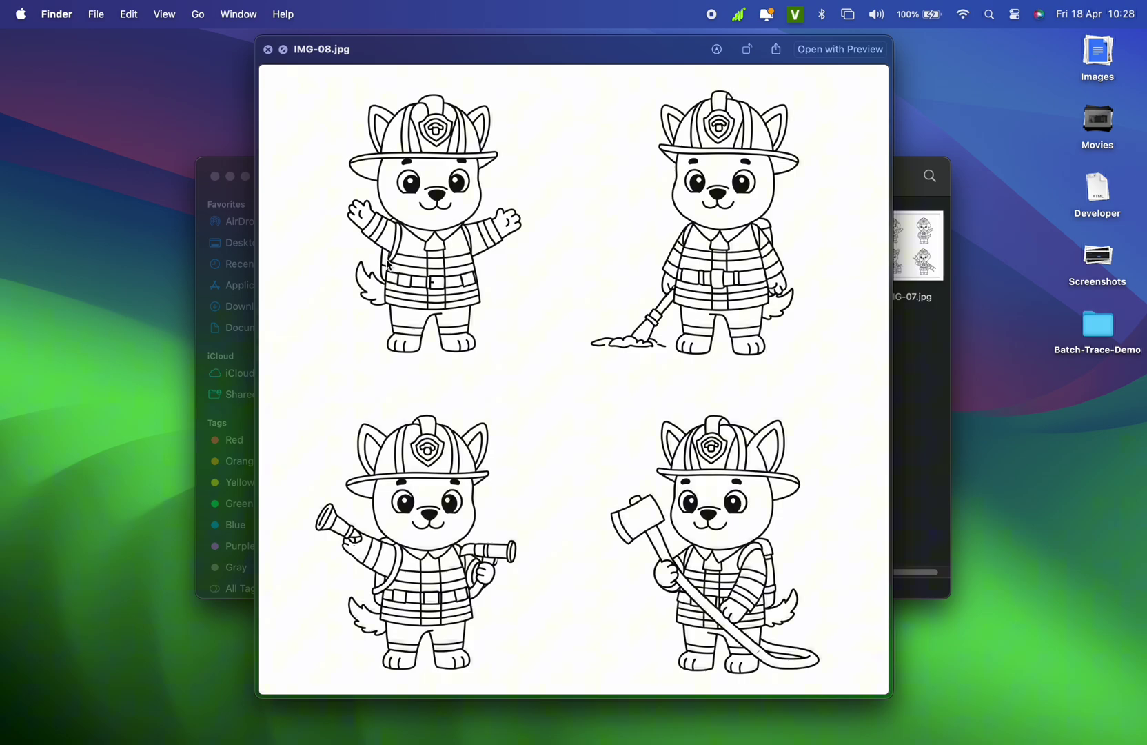
{"action": "key", "text": "Right"}
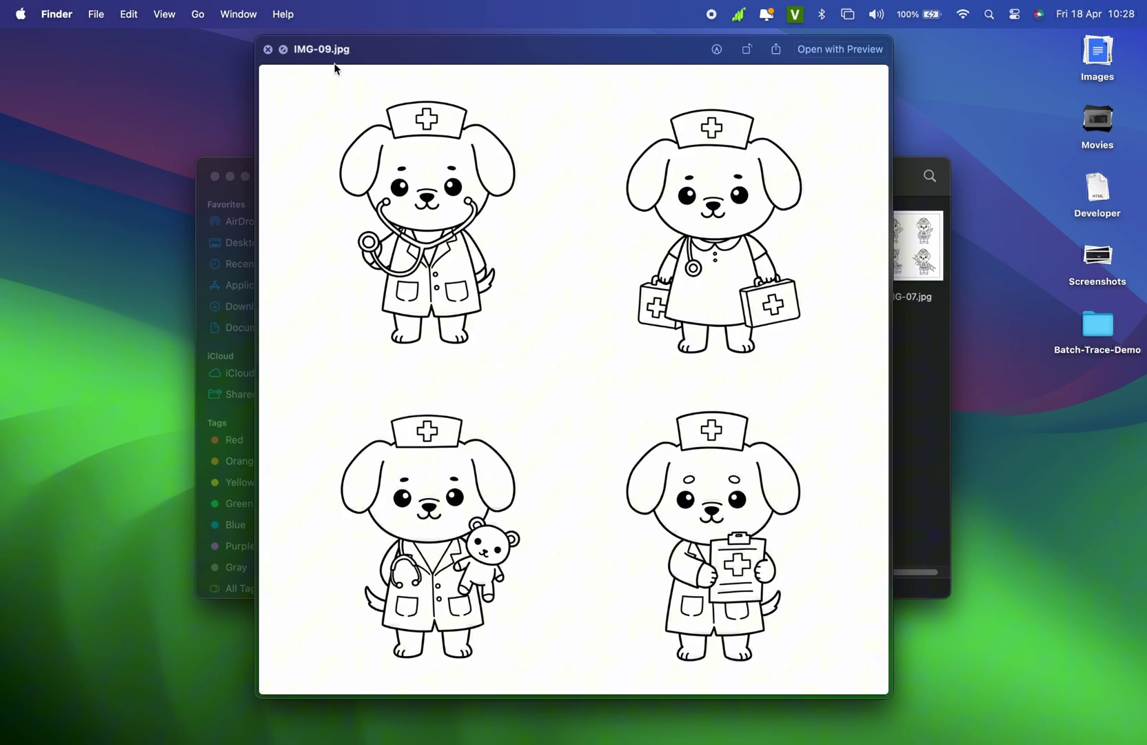
{"action": "left_click", "coordinate": [267, 49]}
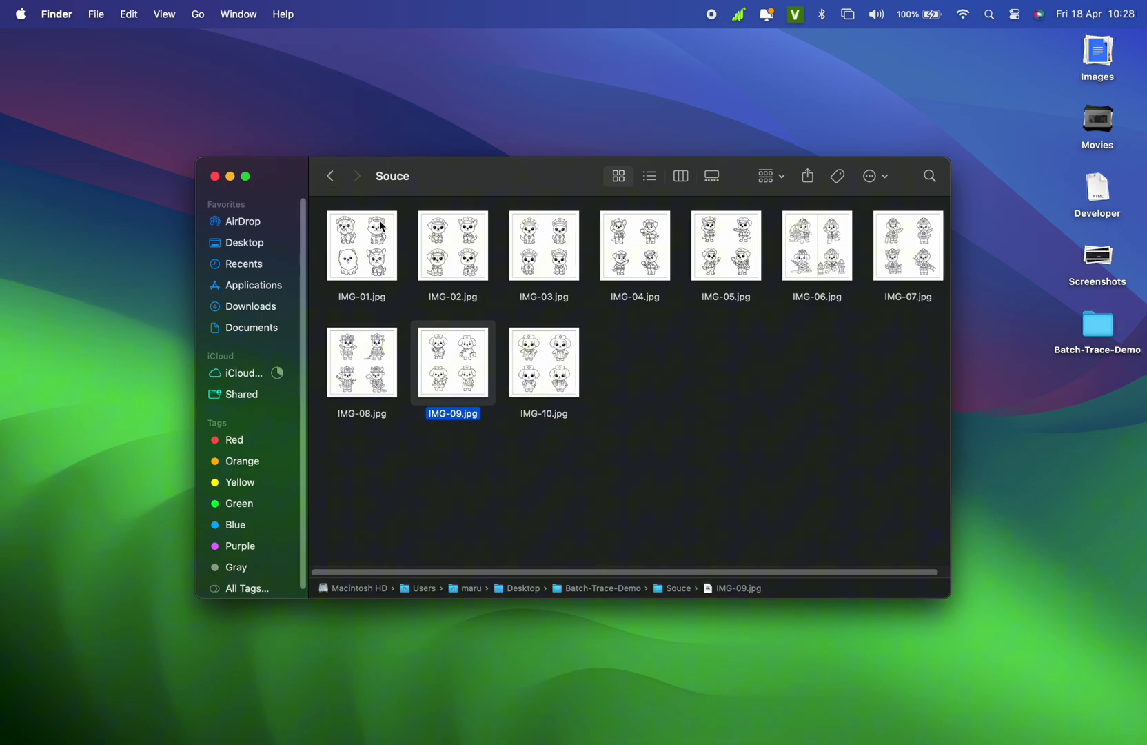
{"action": "left_click", "coordinate": [331, 182]}
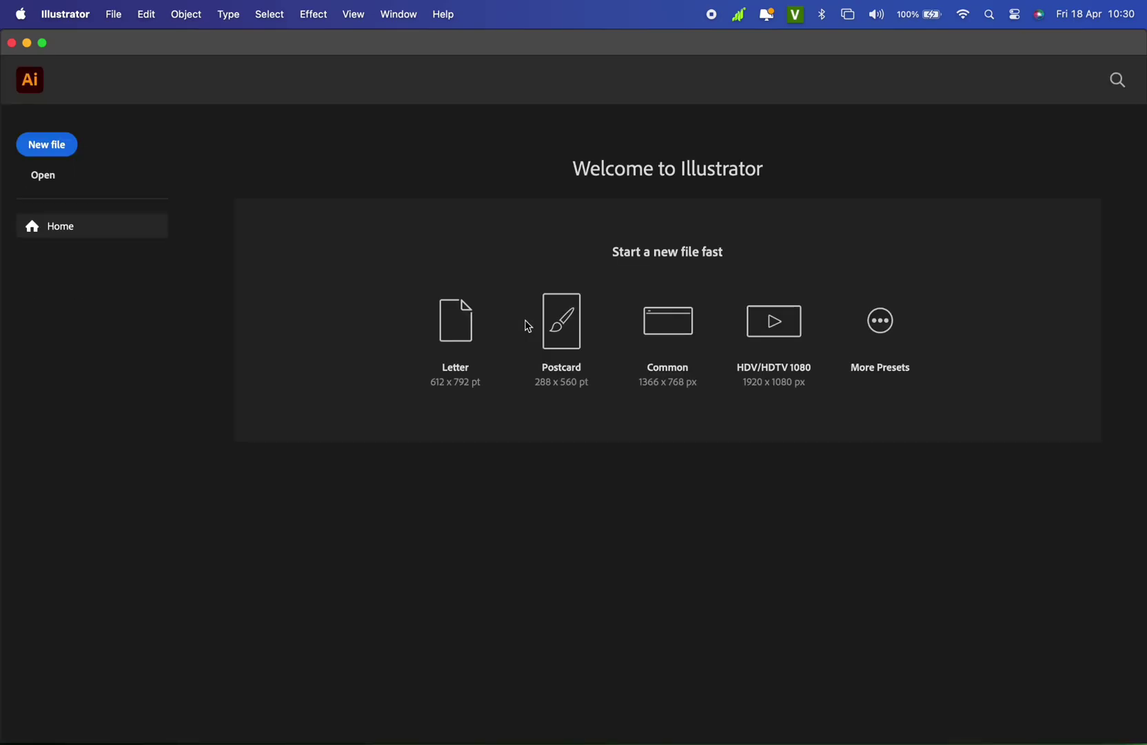
- Run the Batch-Image2Vector.jsx script via File > Scripts > Other Script
{"action": "left_click", "coordinate": [113, 14]}
{"action": "mouse_move", "coordinate": [157, 410]}
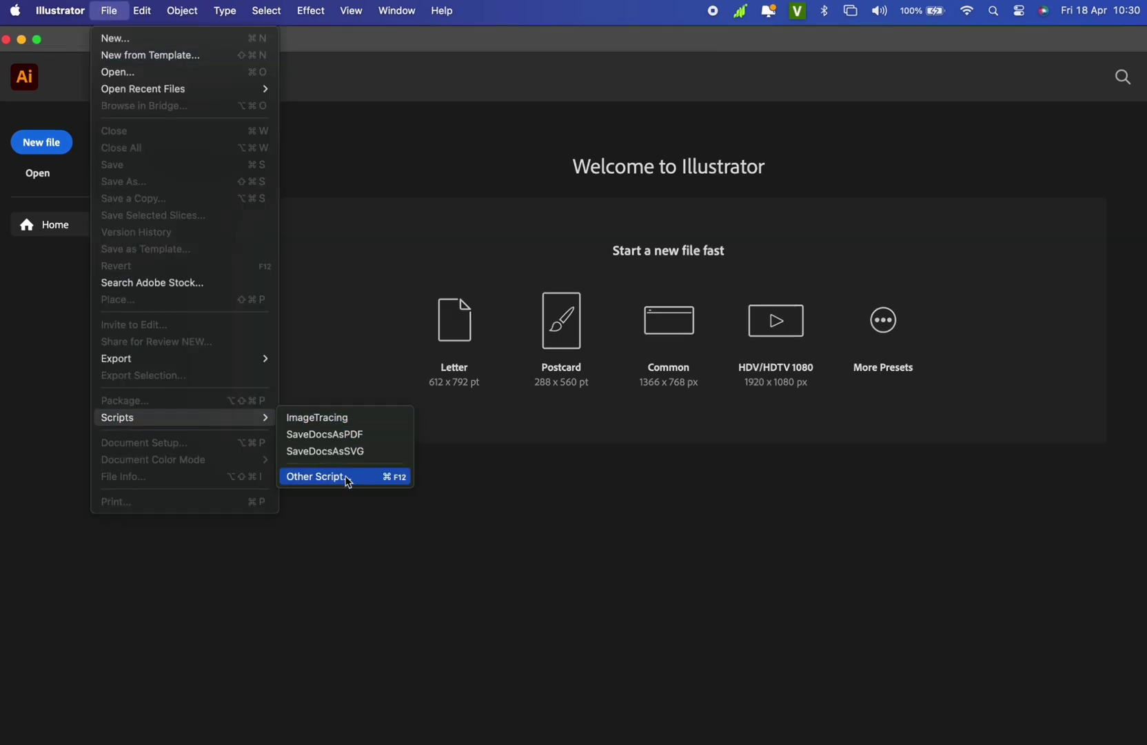
{"action": "left_click", "coordinate": [348, 481]}
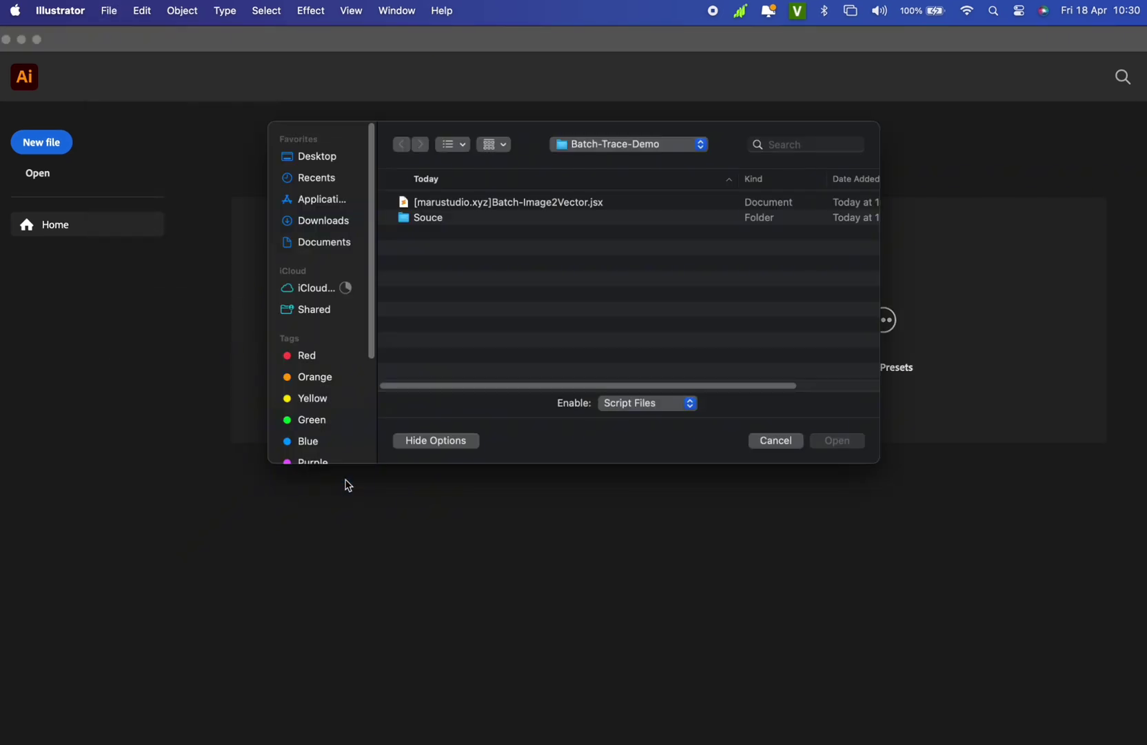
{"action": "left_click", "coordinate": [556, 205]}
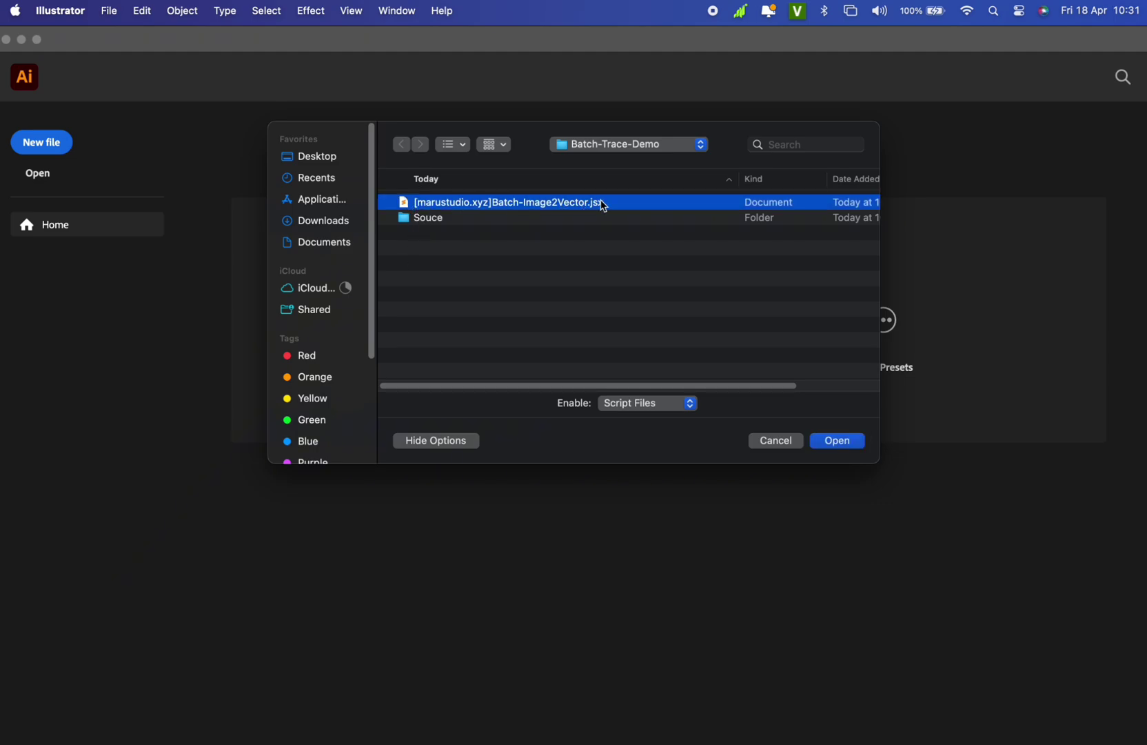
{"action": "left_click", "coordinate": [837, 441]}
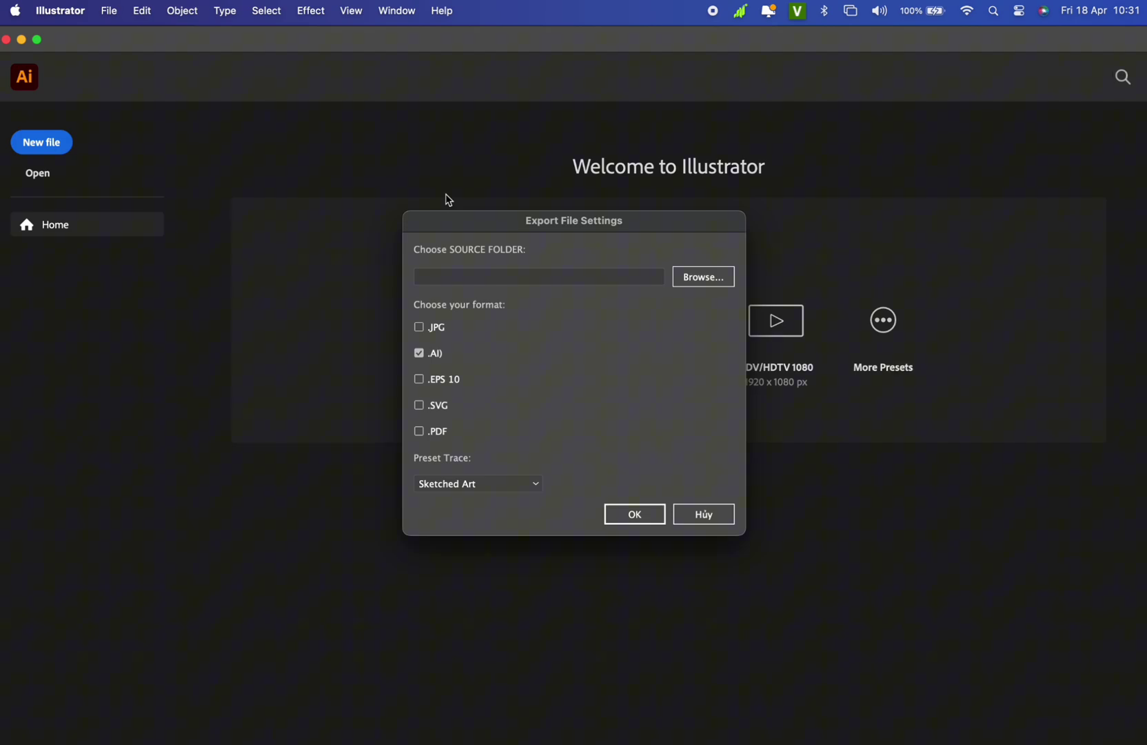
- Choose the Souce folder as the source images folder
{"action": "left_click", "coordinate": [720, 278]}
{"action": "left_click", "coordinate": [616, 380]}
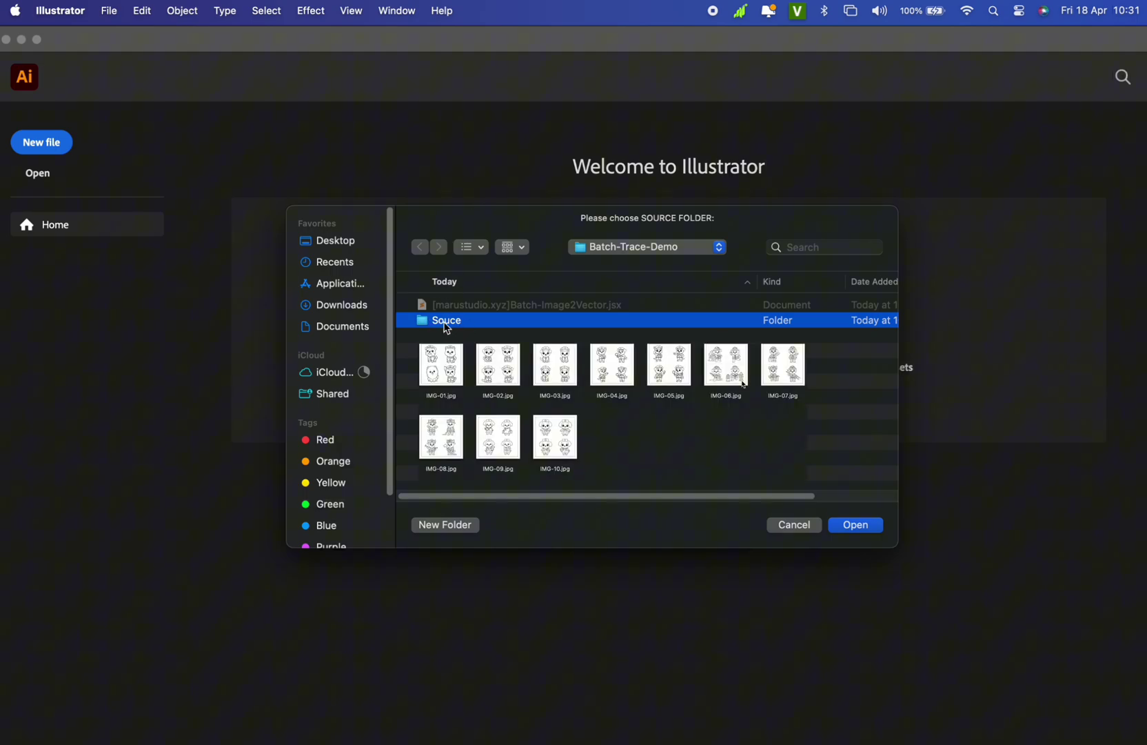
{"action": "left_click", "coordinate": [862, 527]}
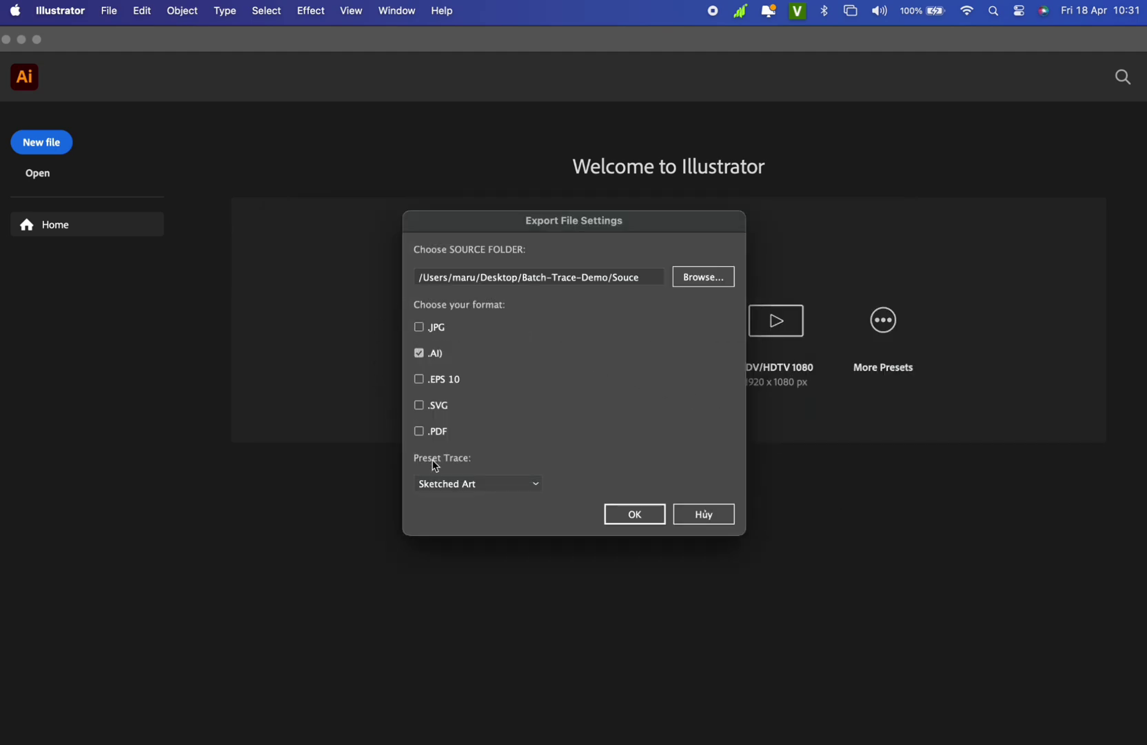
- Add JPG and EPS 10 outputs and keep the trace preset on Sketched Art
{"action": "left_click", "coordinate": [419, 329]}
{"action": "left_click", "coordinate": [419, 381]}
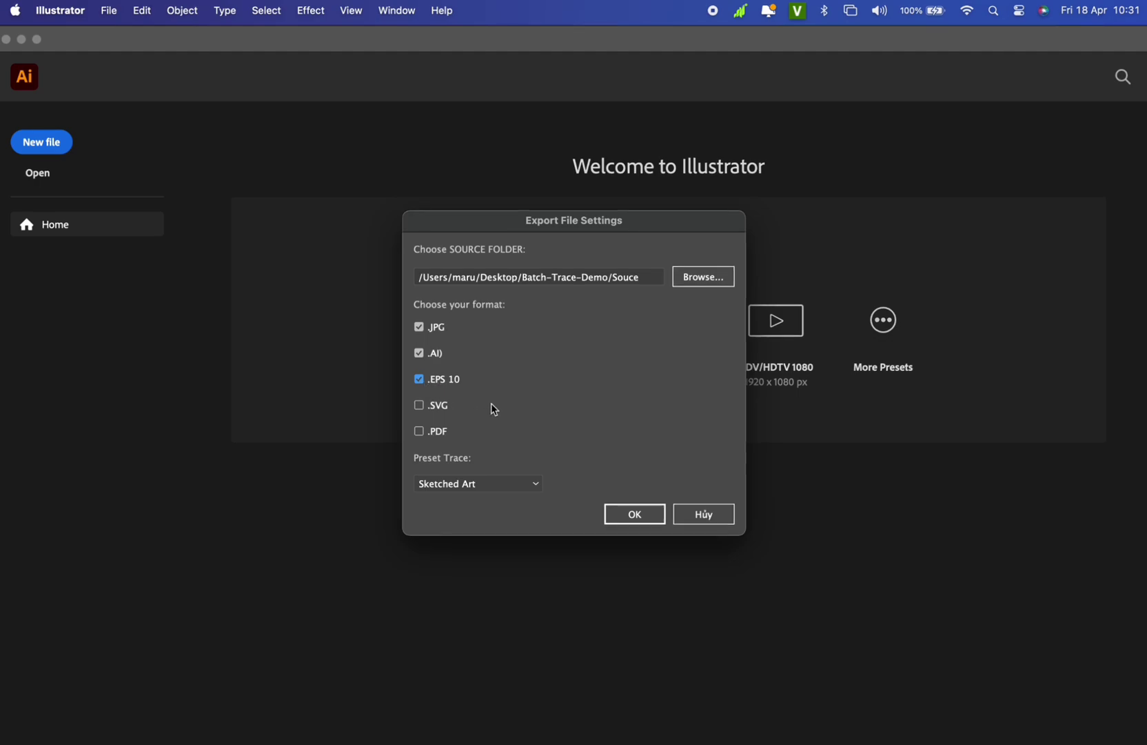
{"action": "left_click", "coordinate": [490, 483]}
{"action": "left_click", "coordinate": [471, 297]}
{"action": "left_click", "coordinate": [487, 488]}
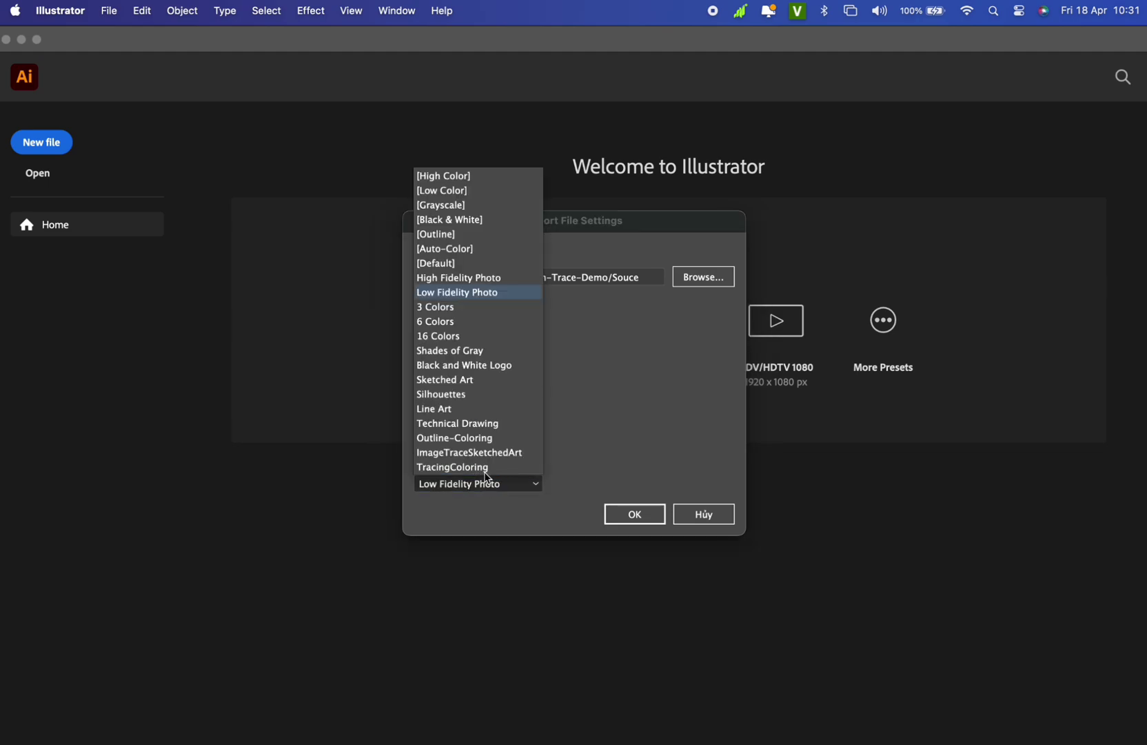
{"action": "left_click", "coordinate": [460, 382]}
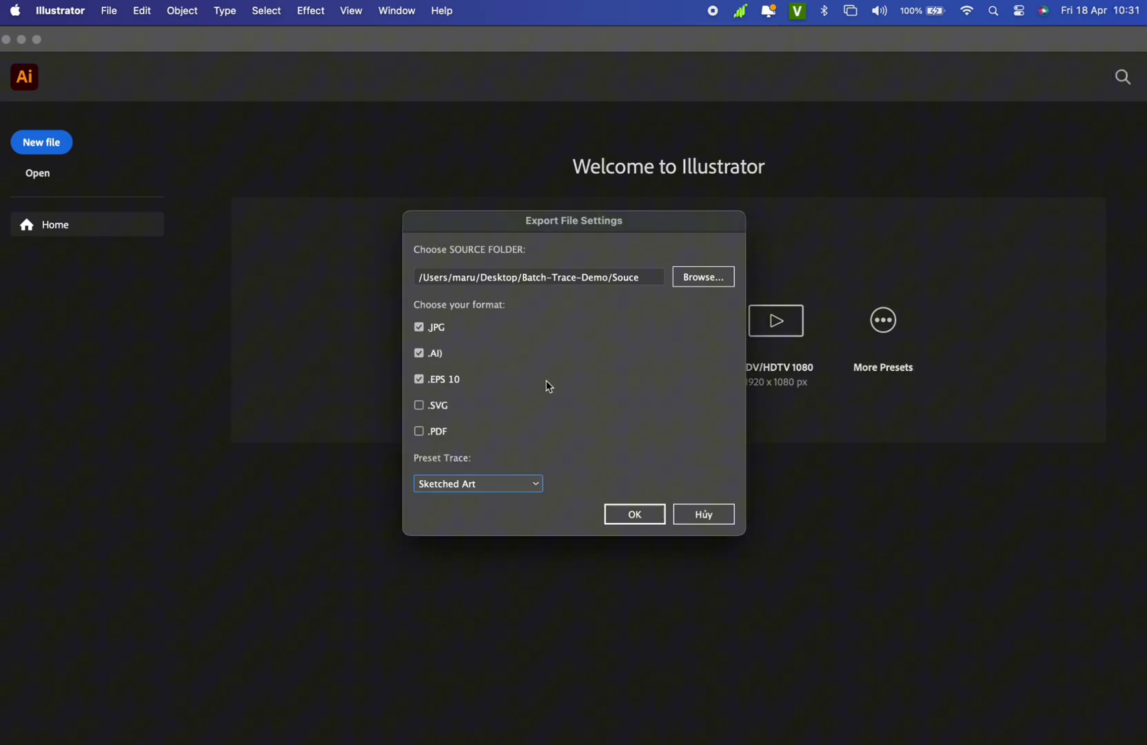
- Run the batch trace, dismiss the Processing Complete notice, and minimize Illustrator
{"action": "left_click", "coordinate": [635, 515]}
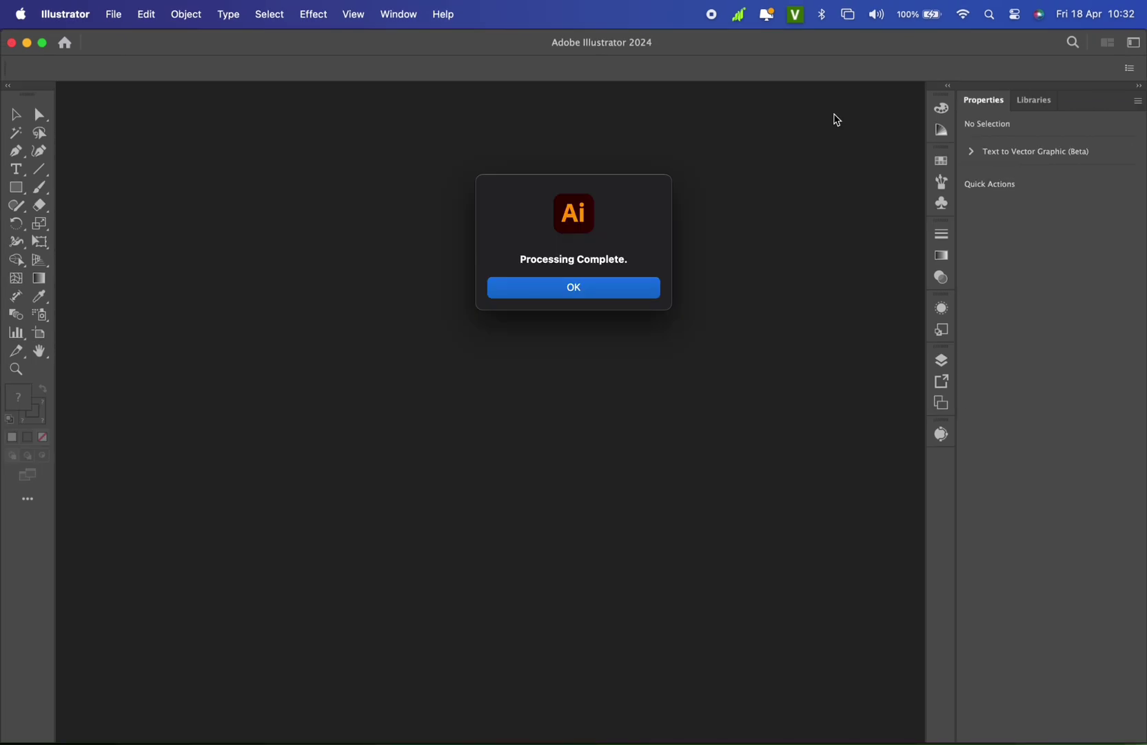
{"action": "left_click", "coordinate": [581, 292]}
{"action": "left_click", "coordinate": [27, 44]}
- Navigate to Batch-Trace-Demo > Souce > _OUTPUT
{"action": "left_click", "coordinate": [1110, 335]}
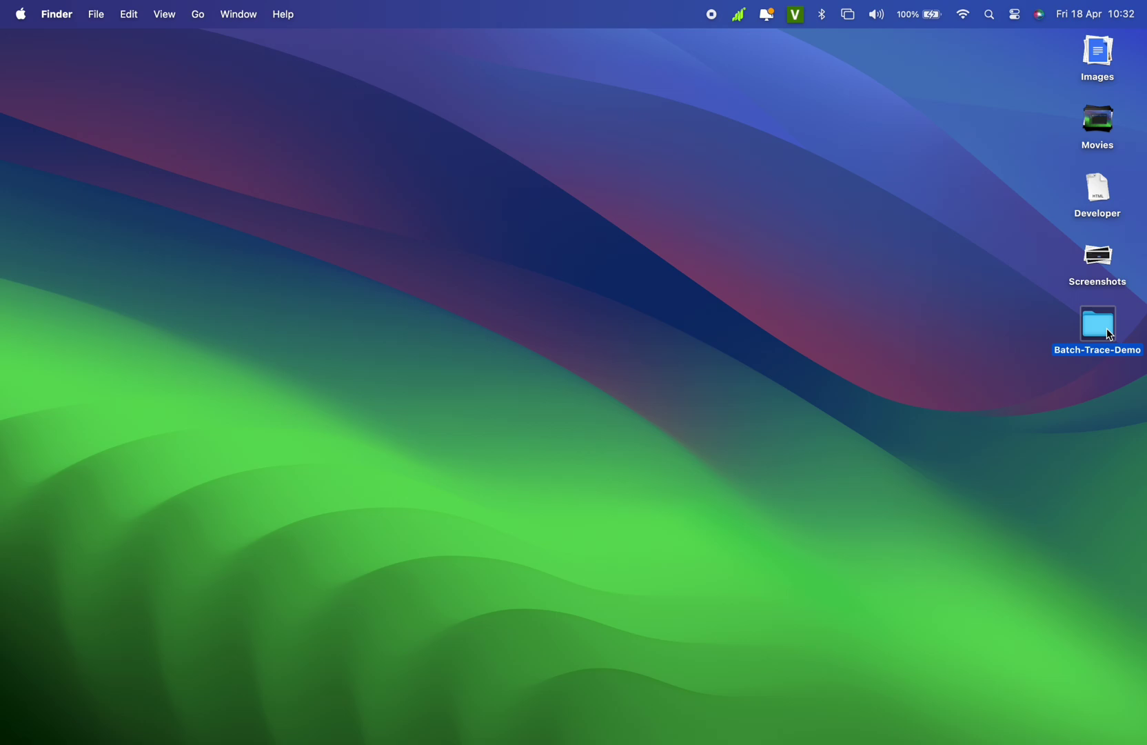
{"action": "double_click", "coordinate": [1110, 334]}
{"action": "double_click", "coordinate": [444, 238]}
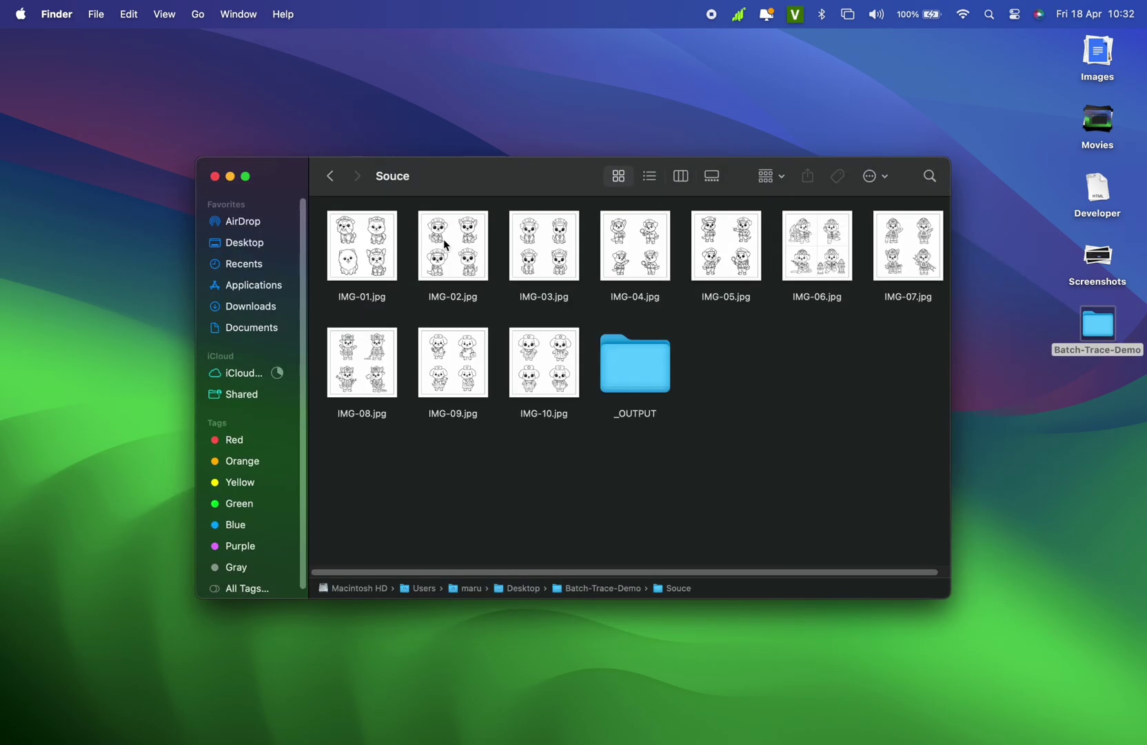
{"action": "double_click", "coordinate": [635, 374]}
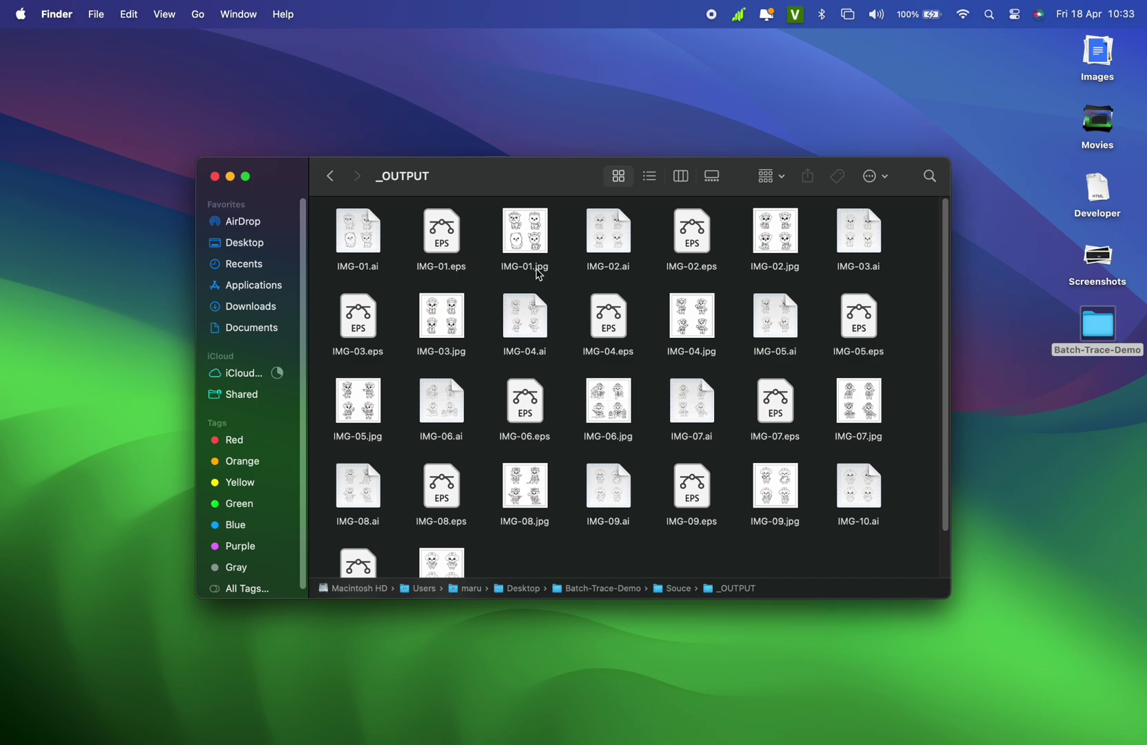
- Quick Look the traced IMG-01.jpg and IMG-03.jpg
{"action": "left_click", "coordinate": [531, 239]}
{"action": "key", "text": "space"}
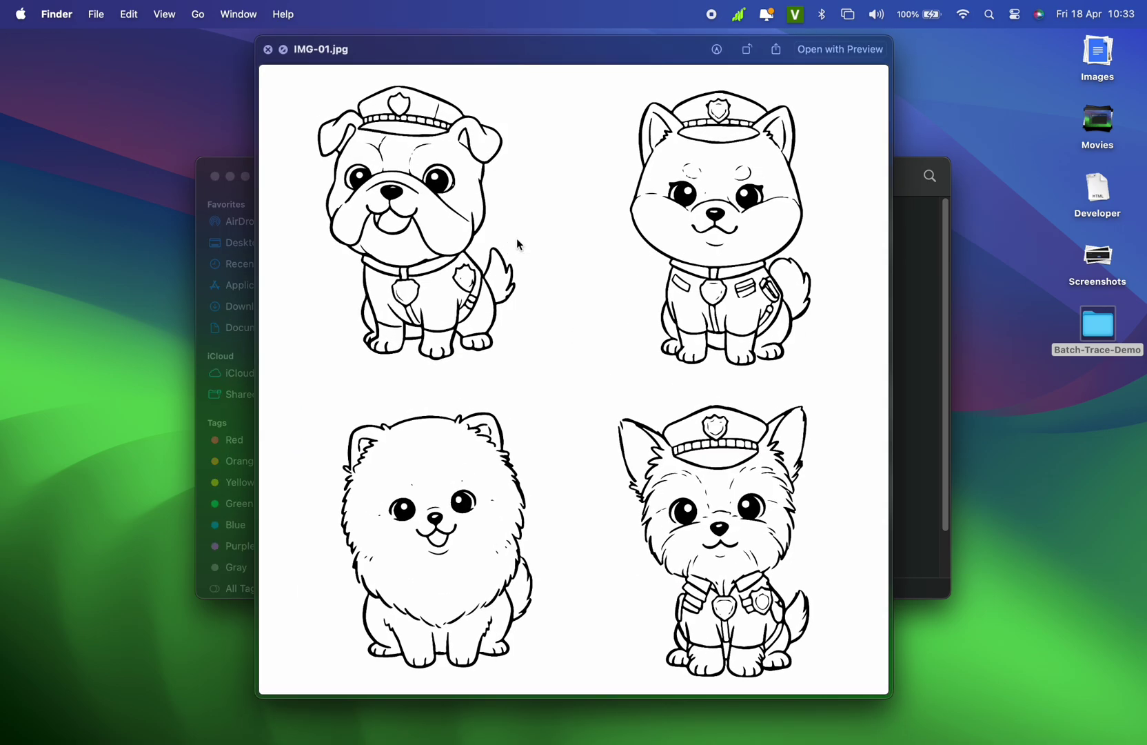
{"action": "key", "text": "space"}
{"action": "left_click", "coordinate": [434, 321]}
{"action": "key", "text": "space"}
{"action": "key", "text": "space"}
- Check IMG-03.jpg's file info, confirming its 5123×5123 size
{"action": "right_click", "coordinate": [437, 320]}
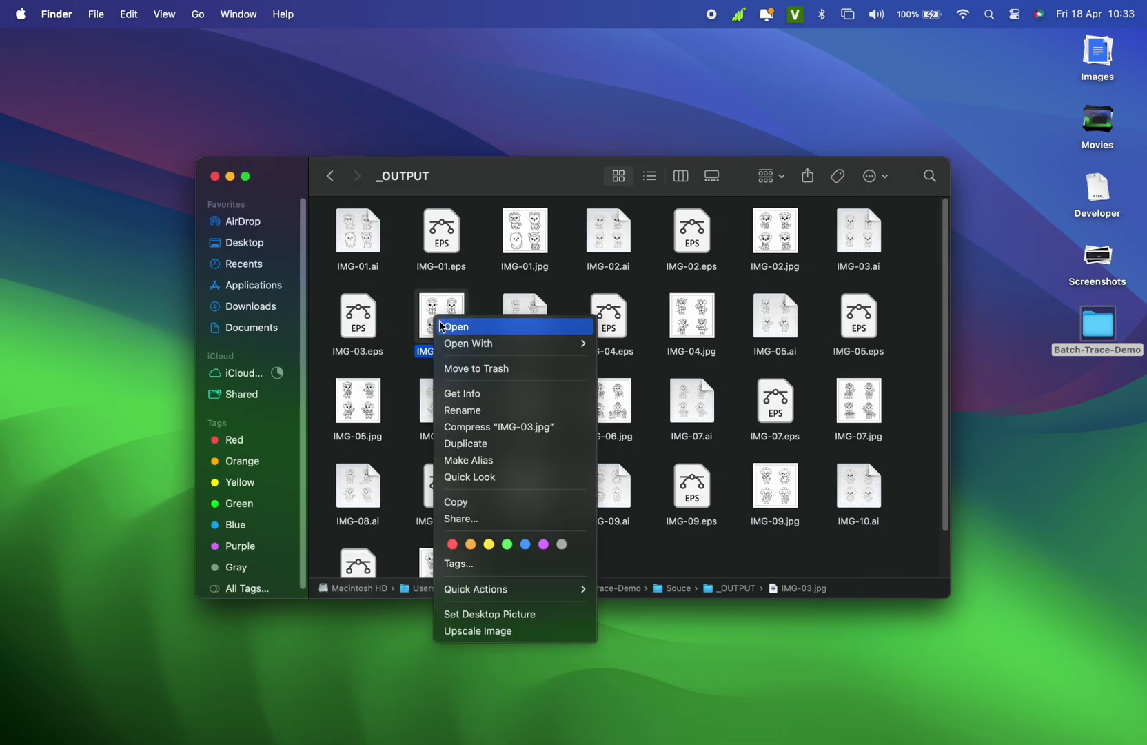
{"action": "left_click", "coordinate": [471, 392]}
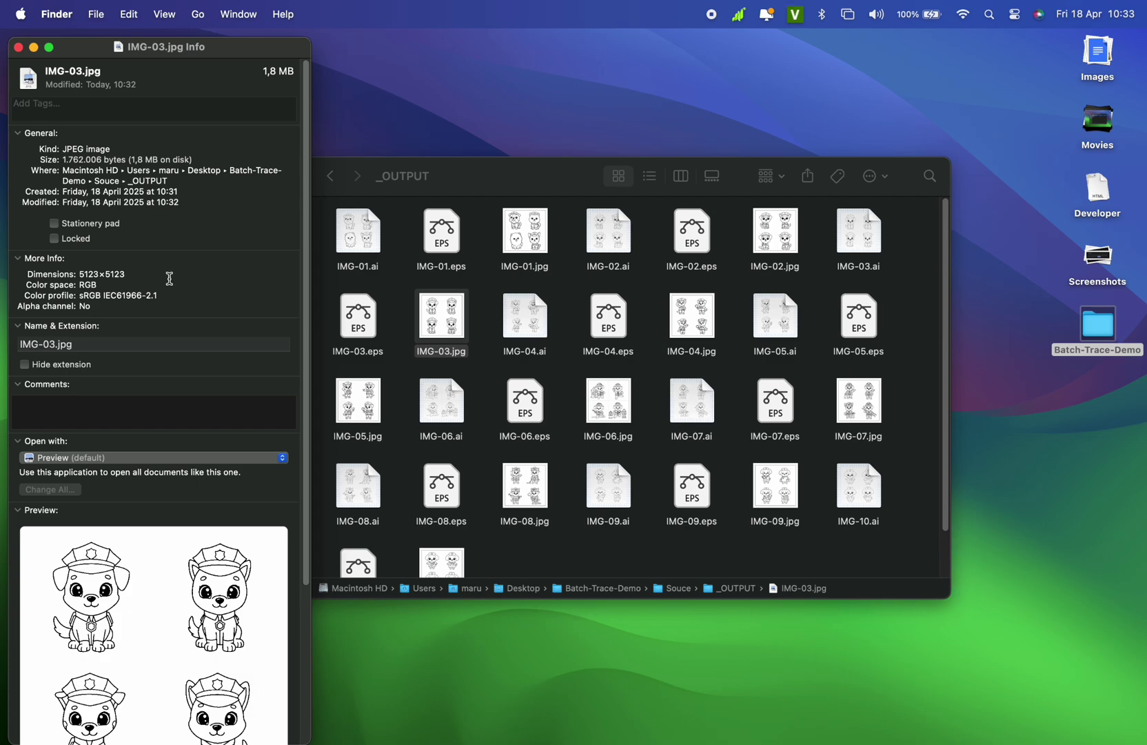
{"action": "left_click_drag", "start_coordinate": [127, 275], "coordinate": [80, 275]}
{"action": "left_click", "coordinate": [18, 47]}
- Open IMG-03.jpg in Preview and zoom in and out to inspect line quality
{"action": "double_click", "coordinate": [428, 314]}
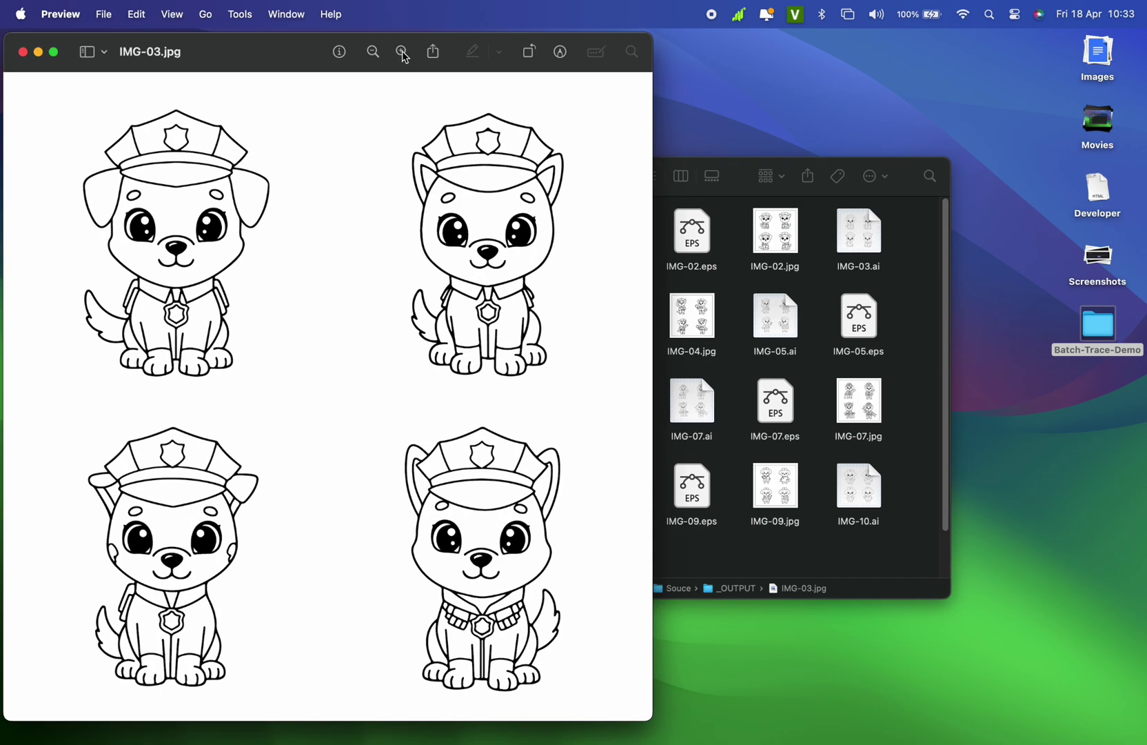
{"action": "left_click", "coordinate": [402, 52]}
{"action": "left_click", "coordinate": [402, 52]}
{"action": "scroll", "coordinate": [529, 437], "scroll_direction": "down", "scroll_amount": 10}
{"action": "scroll", "coordinate": [529, 438], "scroll_direction": "right", "scroll_amount": 4}
{"action": "scroll", "coordinate": [506, 433], "scroll_direction": "down", "scroll_amount": 2}
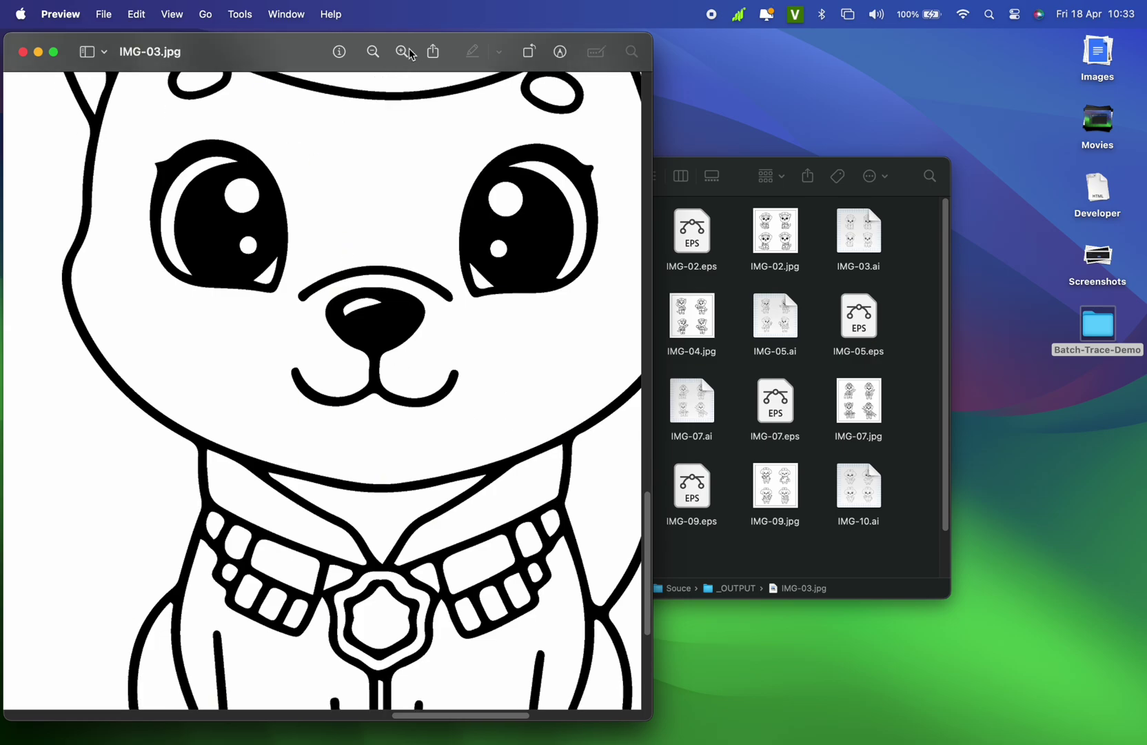
{"action": "left_click", "coordinate": [373, 54]}
{"action": "left_click", "coordinate": [373, 54]}
{"action": "left_click", "coordinate": [373, 54]}
{"action": "left_click", "coordinate": [27, 52]}
{"action": "left_click", "coordinate": [488, 329]}
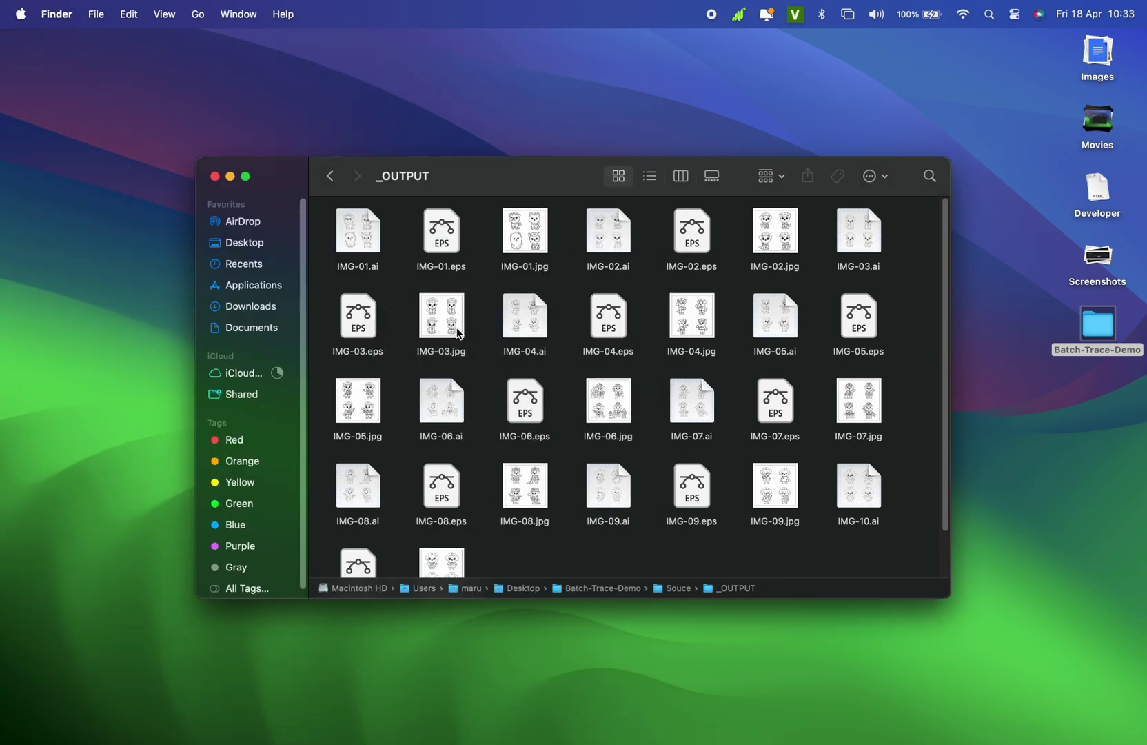
- Open IMG-03.eps with Adobe Illustrator 2024
{"action": "left_click", "coordinate": [367, 329]}
{"action": "right_click", "coordinate": [367, 335]}
{"action": "mouse_move", "coordinate": [483, 351]}
{"action": "left_click", "coordinate": [607, 374]}
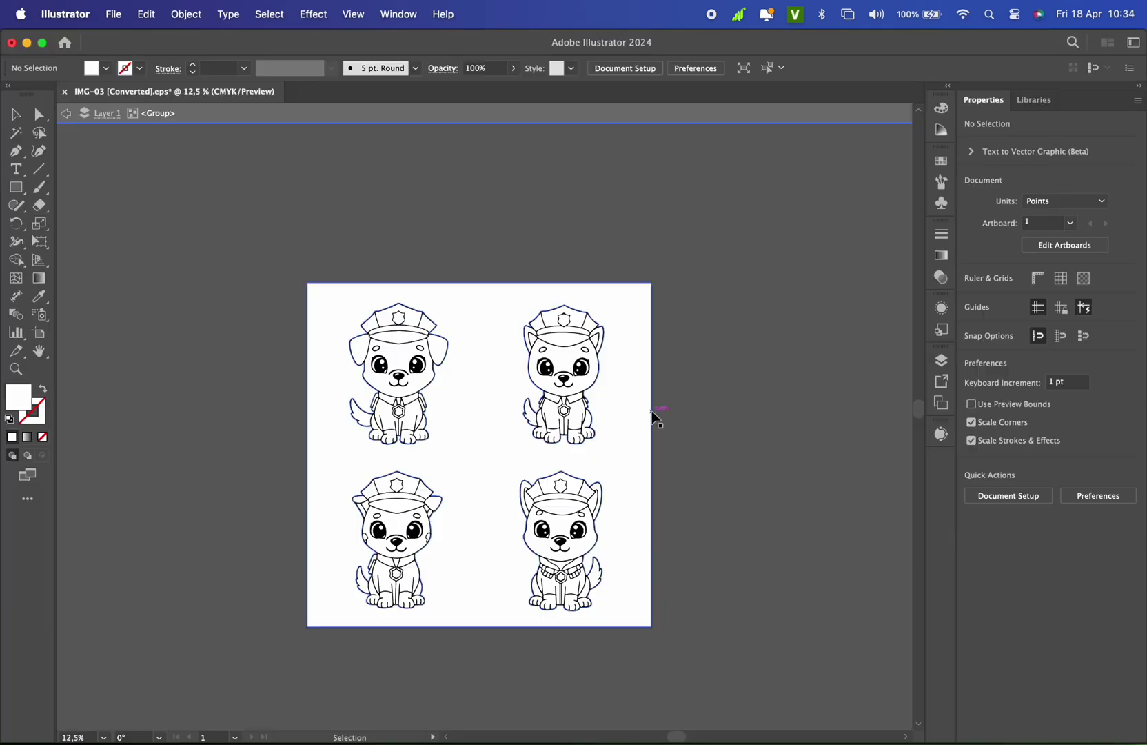
{"action": "scroll", "coordinate": [466, 402], "scroll_direction": "up", "scroll_amount": 1}
{"action": "scroll", "coordinate": [466, 404], "scroll_direction": "down", "scroll_amount": 2}
- Delete the dark silhouettes and drag the top-left dog's pieces to confirm they're separate paths
{"action": "left_click_drag", "start_coordinate": [488, 400], "coordinate": [771, 429]}
{"action": "key", "text": "Delete"}
{"action": "left_click_drag", "start_coordinate": [484, 416], "coordinate": [256, 221]}
{"action": "left_click_drag", "start_coordinate": [411, 355], "coordinate": [201, 323]}
{"action": "left_click", "coordinate": [210, 425]}
{"action": "left_click_drag", "start_coordinate": [190, 244], "coordinate": [363, 248]}
{"action": "left_click_drag", "start_coordinate": [207, 290], "coordinate": [308, 333]}
{"action": "scroll", "coordinate": [141, 282], "scroll_direction": "up", "scroll_amount": 10}
{"action": "scroll", "coordinate": [283, 301], "scroll_direction": "up", "scroll_amount": 2}
{"action": "scroll", "coordinate": [283, 301], "scroll_direction": "down", "scroll_amount": 15}
{"action": "scroll", "coordinate": [649, 345], "scroll_direction": "right", "scroll_amount": 2}
{"action": "scroll", "coordinate": [525, 336], "scroll_direction": "up", "scroll_amount": 10}
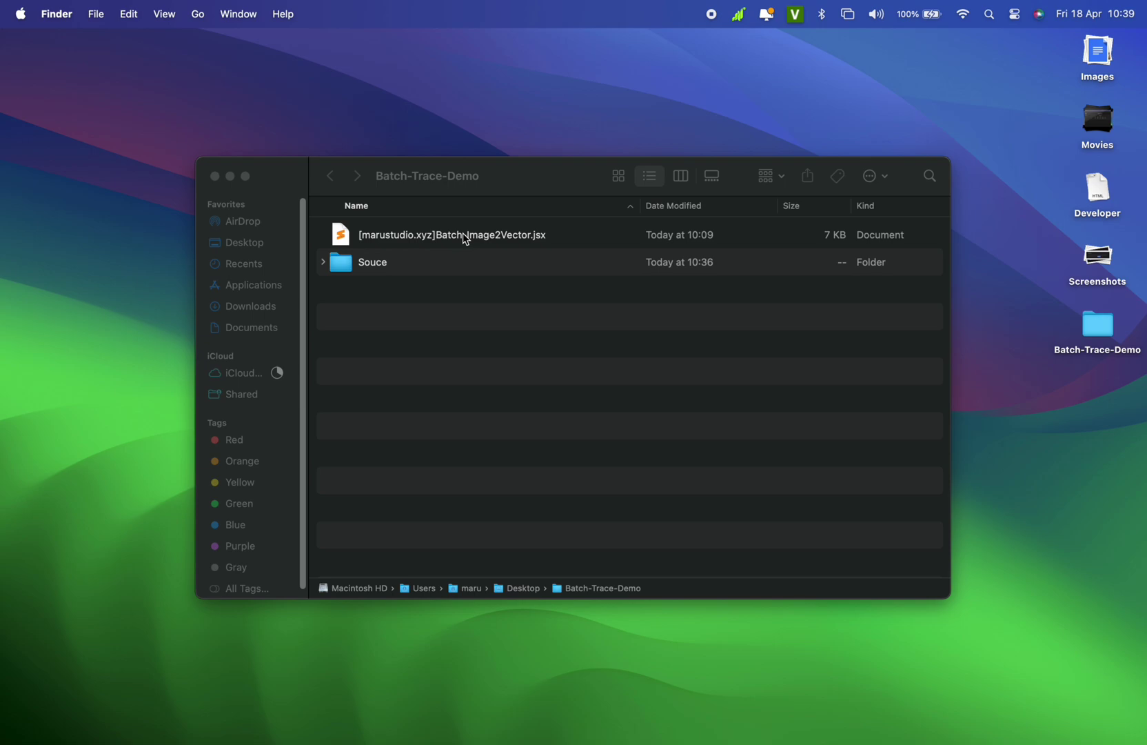
- Copy the Batch-Image2Vector script and open Applications > Adobe Illustrator 2024
{"action": "right_click", "coordinate": [463, 238]}
{"action": "left_click", "coordinate": [482, 418]}
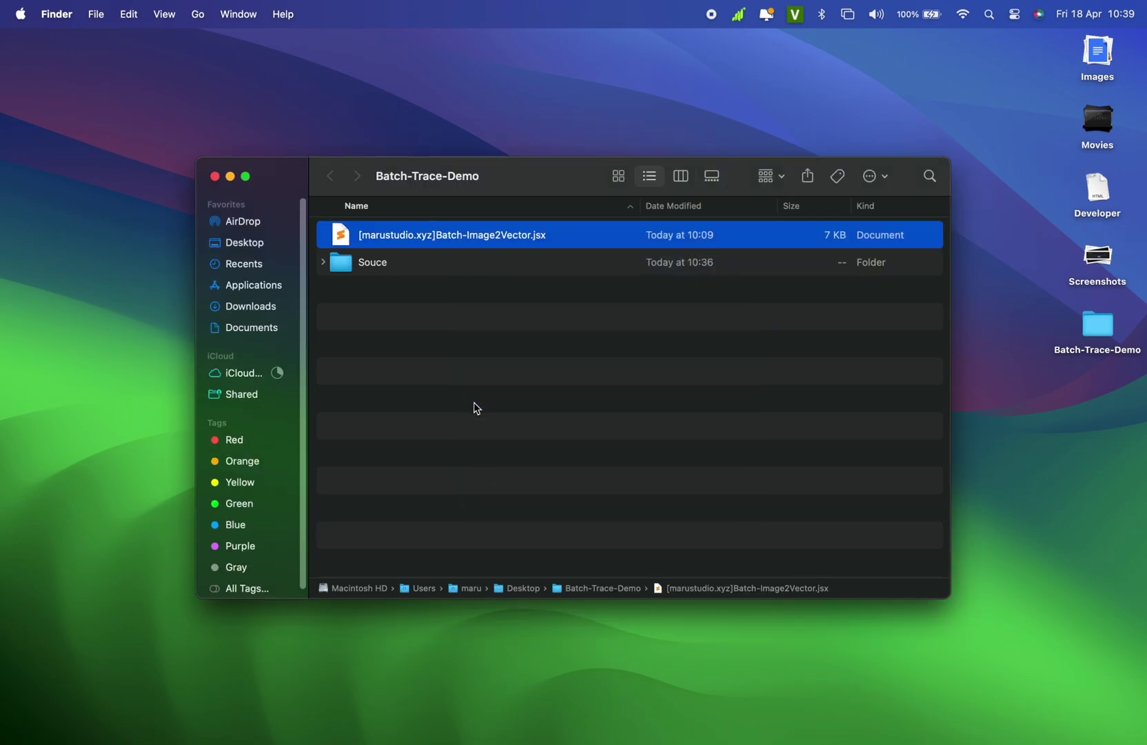
{"action": "left_click", "coordinate": [251, 284]}
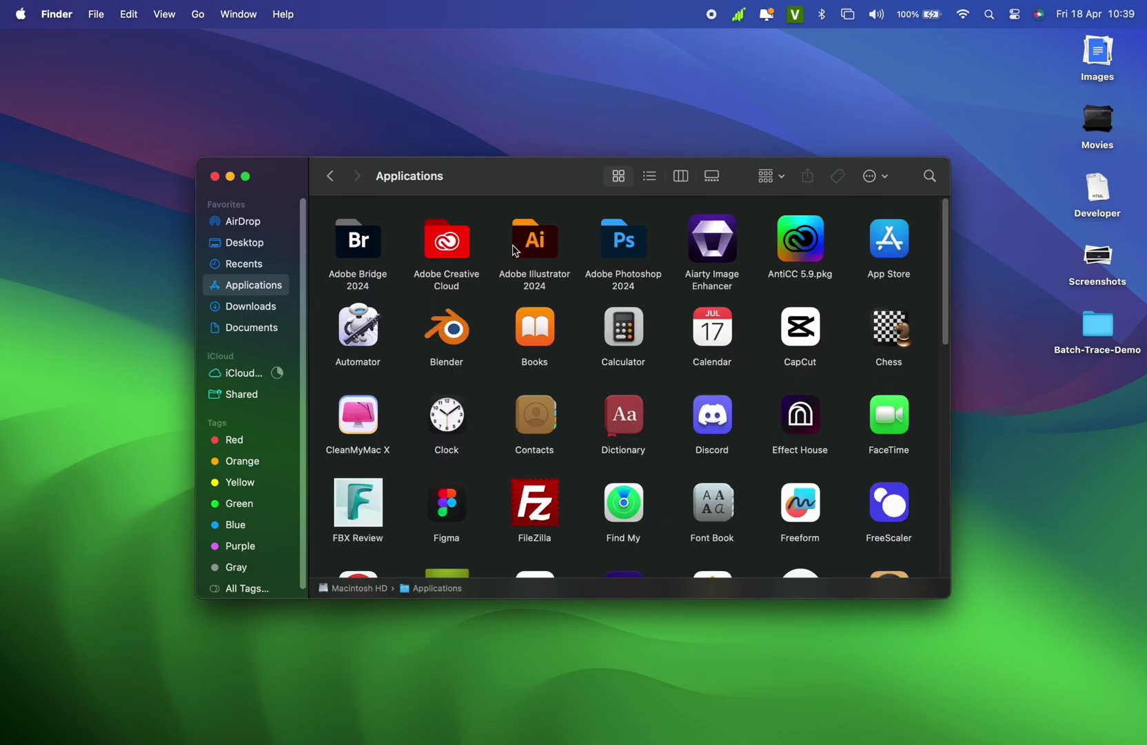
{"action": "left_click", "coordinate": [536, 249]}
{"action": "double_click", "coordinate": [536, 250]}
- Switch to list view and open Presets > en_US > Scripts
{"action": "left_click", "coordinate": [649, 176]}
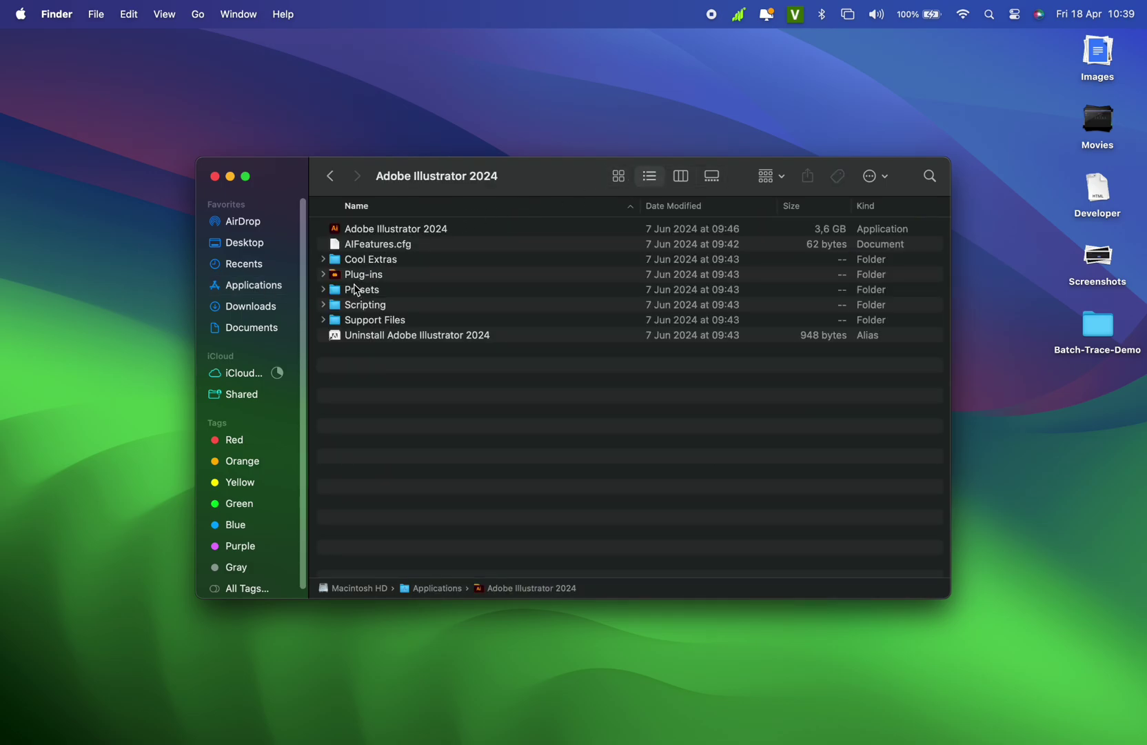
{"action": "left_click", "coordinate": [370, 293]}
{"action": "double_click", "coordinate": [394, 297]}
{"action": "left_click", "coordinate": [359, 230]}
{"action": "double_click", "coordinate": [397, 232]}
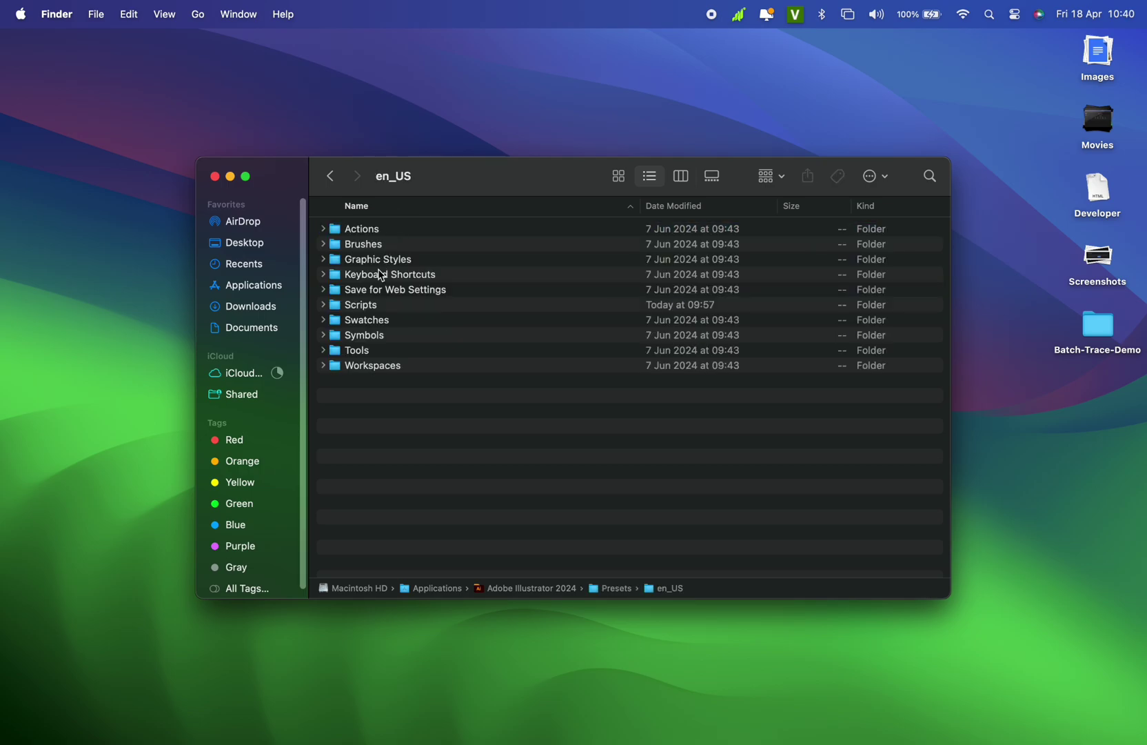
{"action": "left_click", "coordinate": [370, 305]}
{"action": "double_click", "coordinate": [391, 308]}
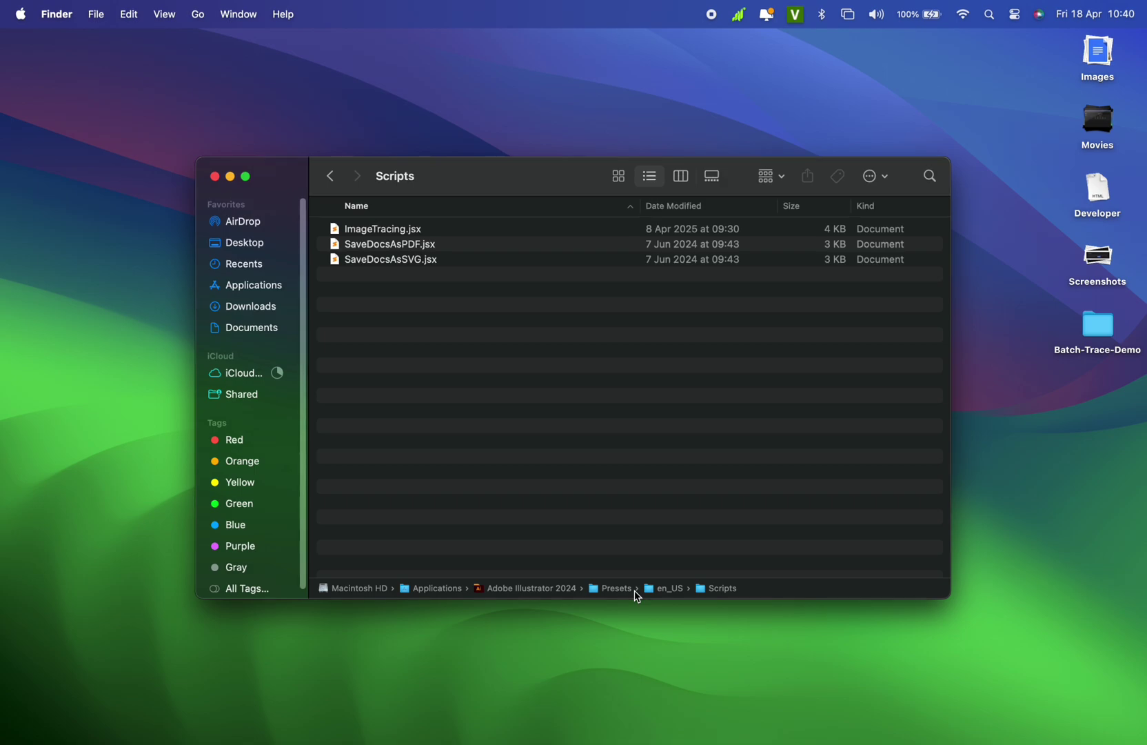
- Paste the script into Scripts with admin authorization, then find it under Illustrator's File > Scripts
{"action": "right_click", "coordinate": [407, 335]}
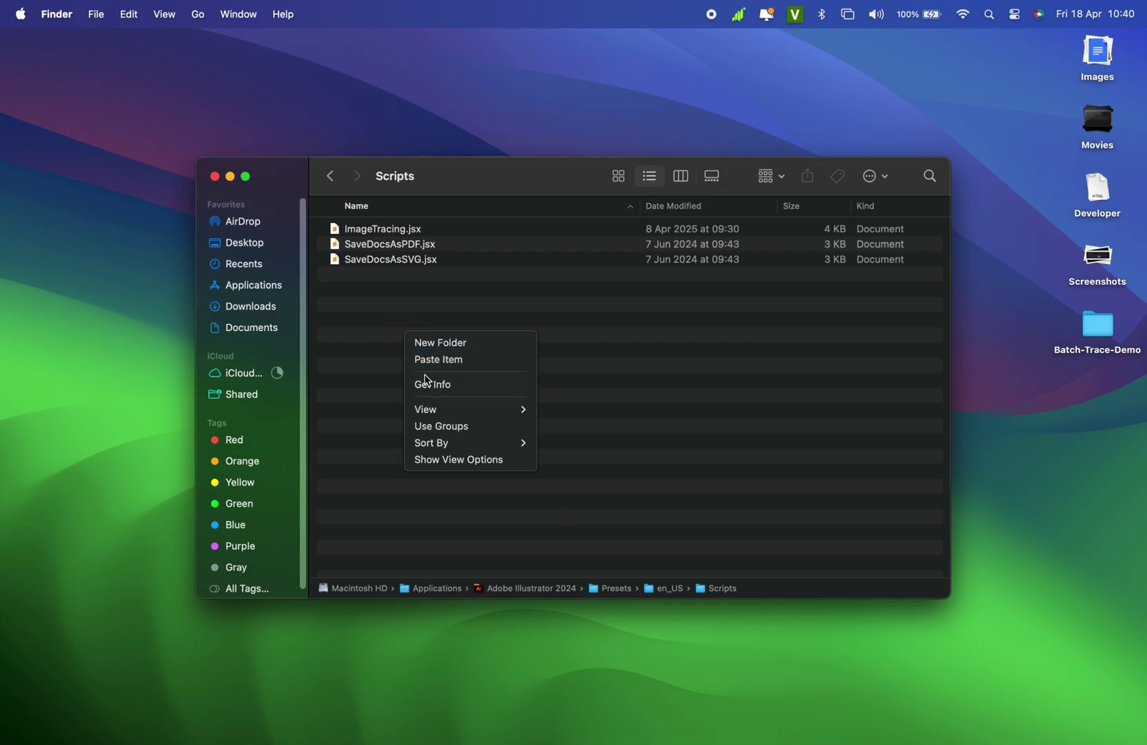
{"action": "left_click", "coordinate": [428, 359]}
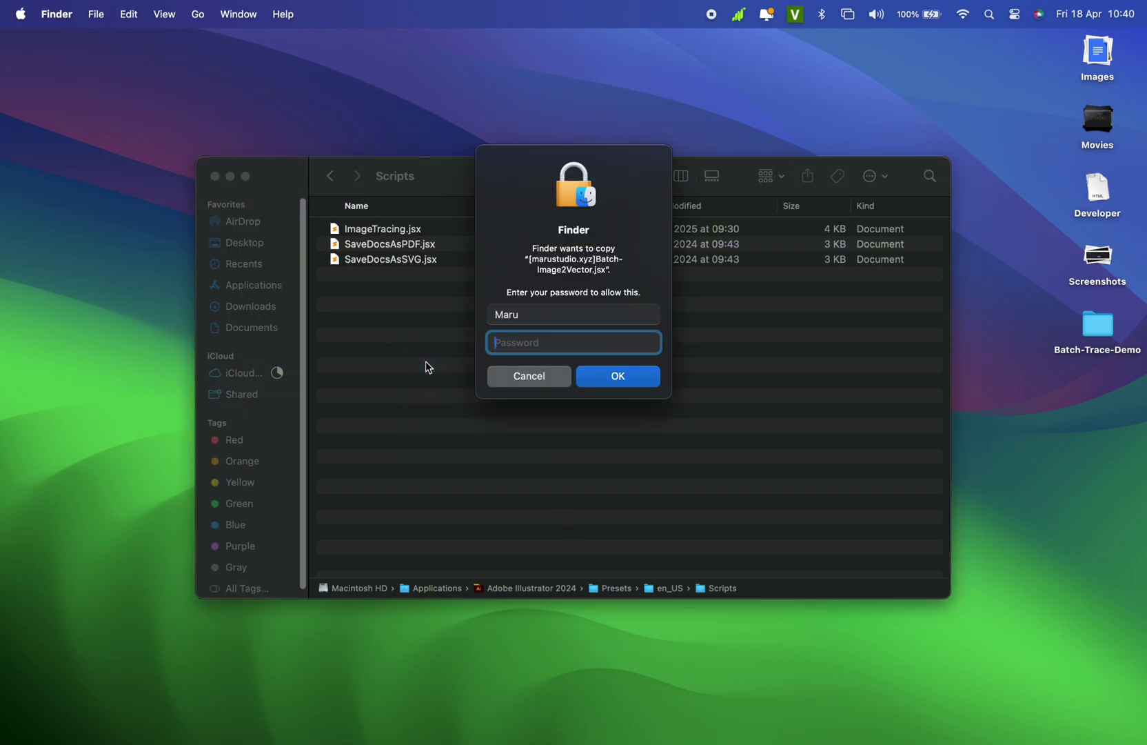
{"action": "left_click", "coordinate": [486, 234]}
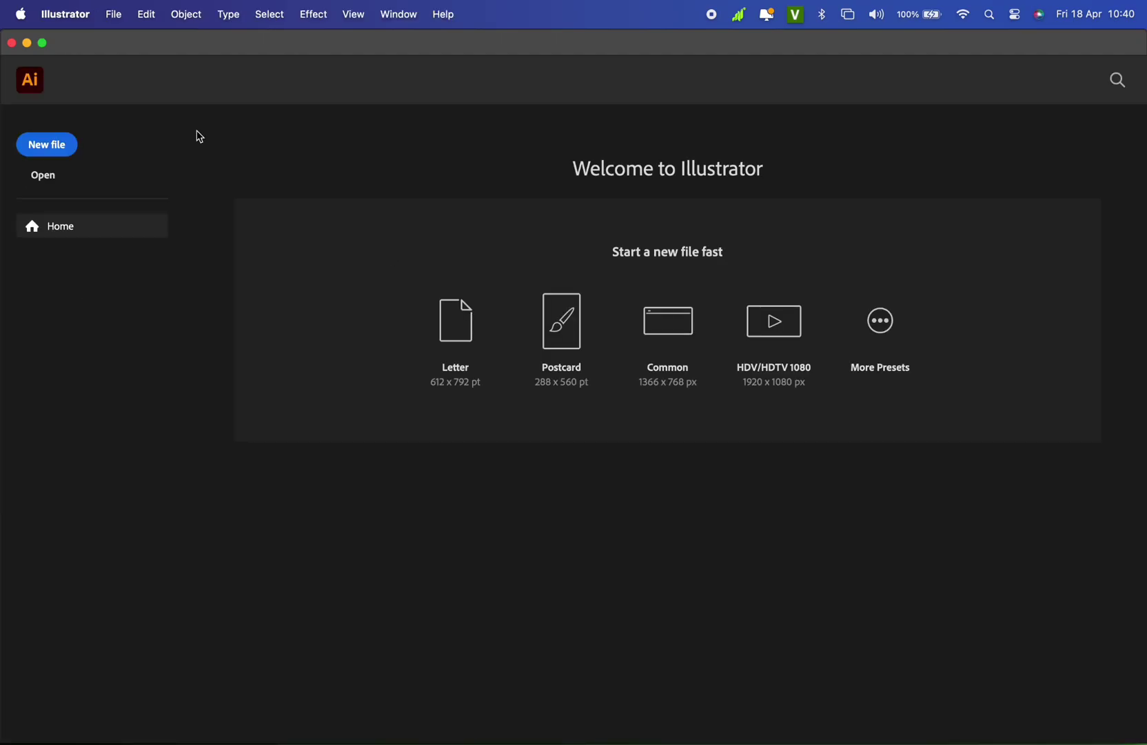
{"action": "left_click", "coordinate": [114, 15]}
{"action": "mouse_move", "coordinate": [158, 418]}
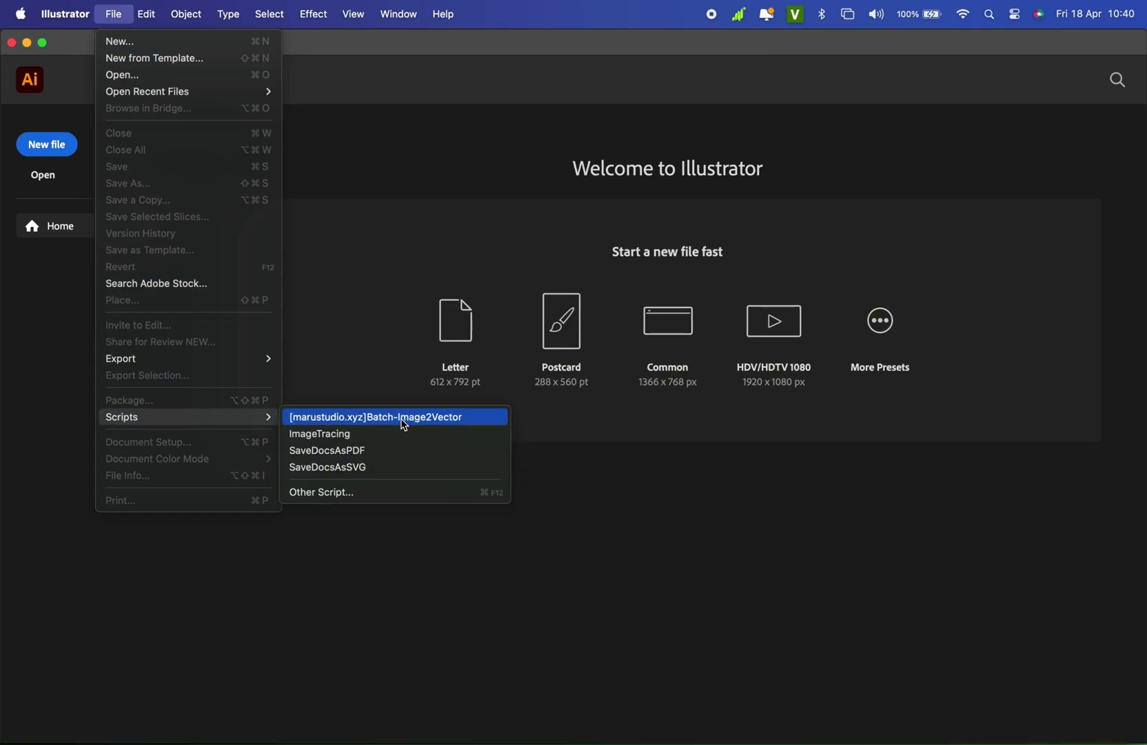
- Run Batch-Image2Vector from the Scripts menu and choose the Souce folder
{"action": "left_click", "coordinate": [444, 421]}
{"action": "left_click", "coordinate": [710, 282]}
{"action": "left_click", "coordinate": [624, 376]}
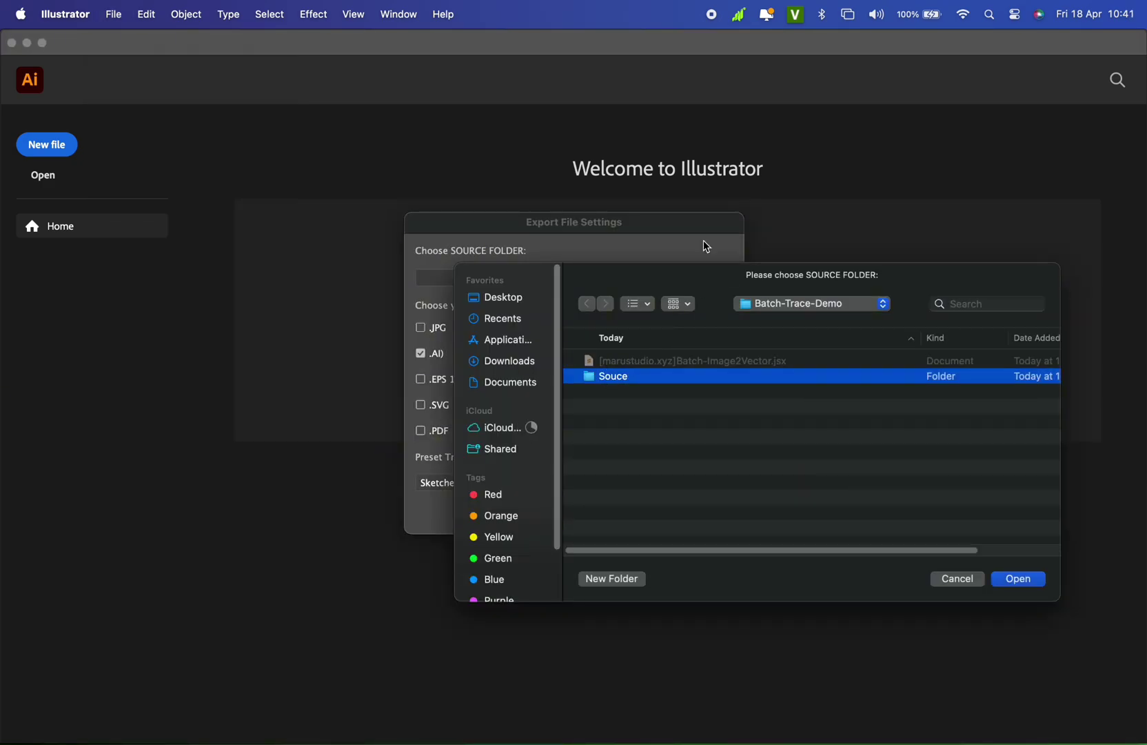
{"action": "mouse_move", "coordinate": [716, 279]}
{"action": "left_mouse_down"}
{"action": "mouse_move", "coordinate": [568, 222]}
{"action": "mouse_move", "coordinate": [530, 225]}
{"action": "left_mouse_up"}
{"action": "left_click", "coordinate": [839, 529]}
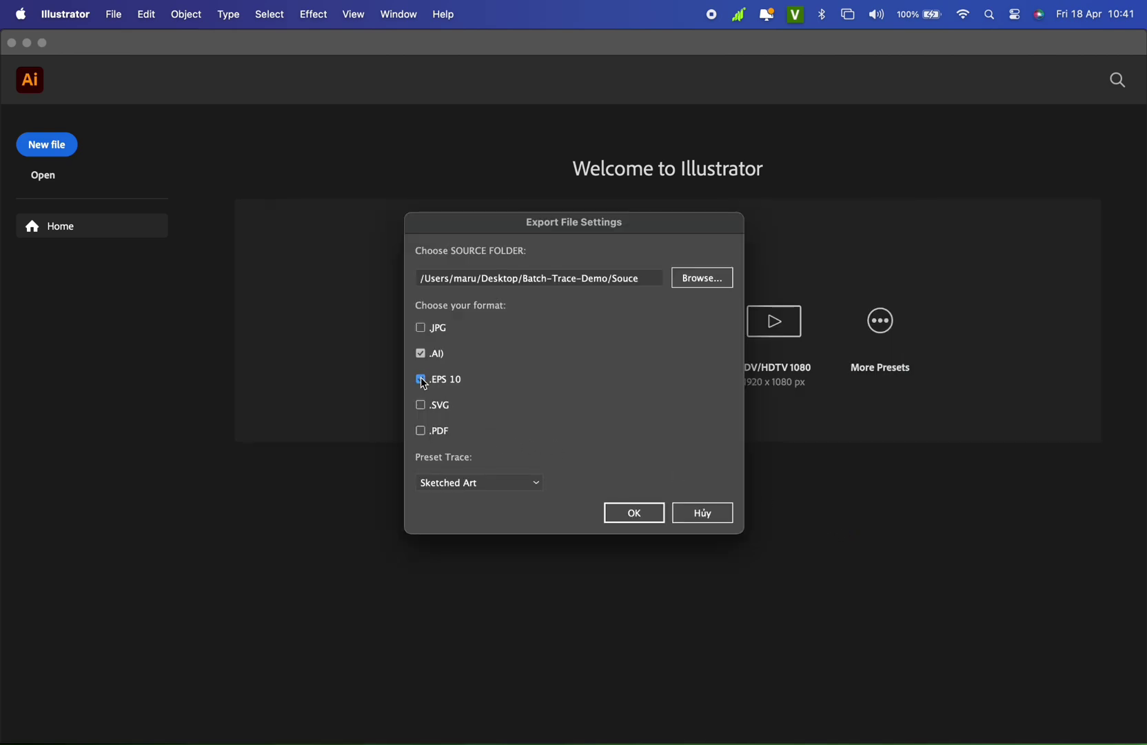
- Untick AI, tick JPG and EPS 10, and choose the Low Fidelity Photo trace preset
{"action": "left_click", "coordinate": [420, 353]}
{"action": "left_click", "coordinate": [420, 328]}
{"action": "left_click", "coordinate": [420, 405]}
{"action": "left_click", "coordinate": [476, 480]}
{"action": "left_click", "coordinate": [458, 297]}
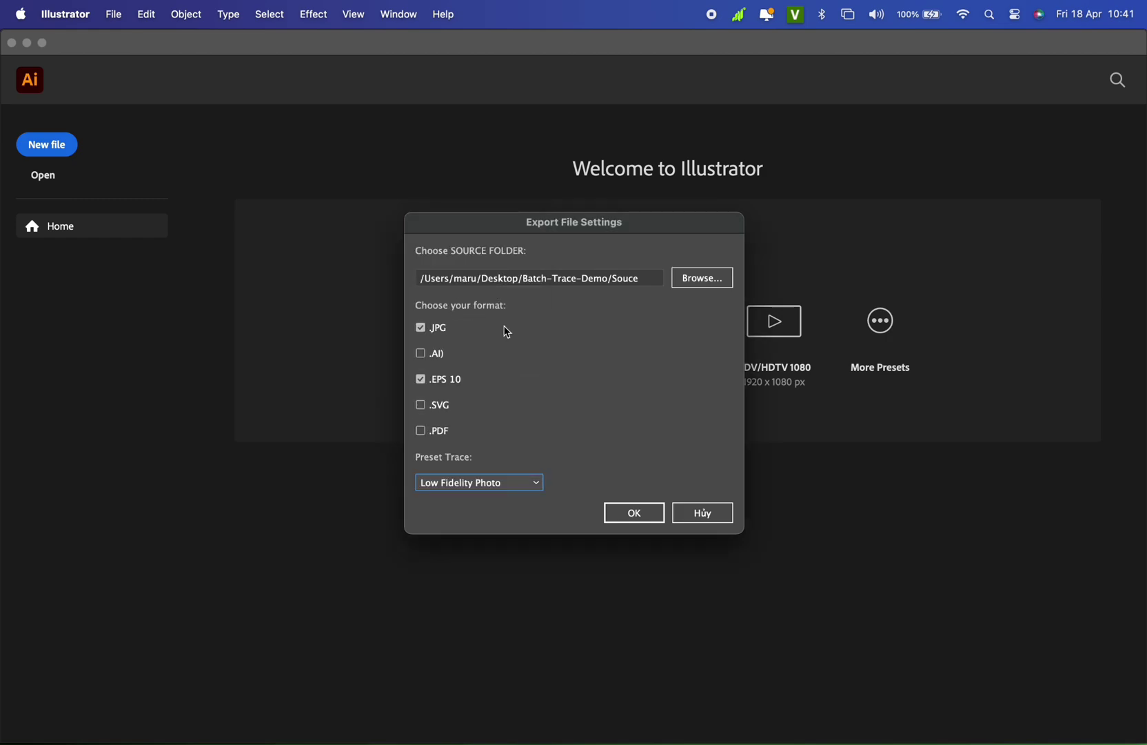
- Start the JPG/EPS 10 Low Fidelity Photo batch trace and let it process every image
{"action": "left_click", "coordinate": [634, 513]}
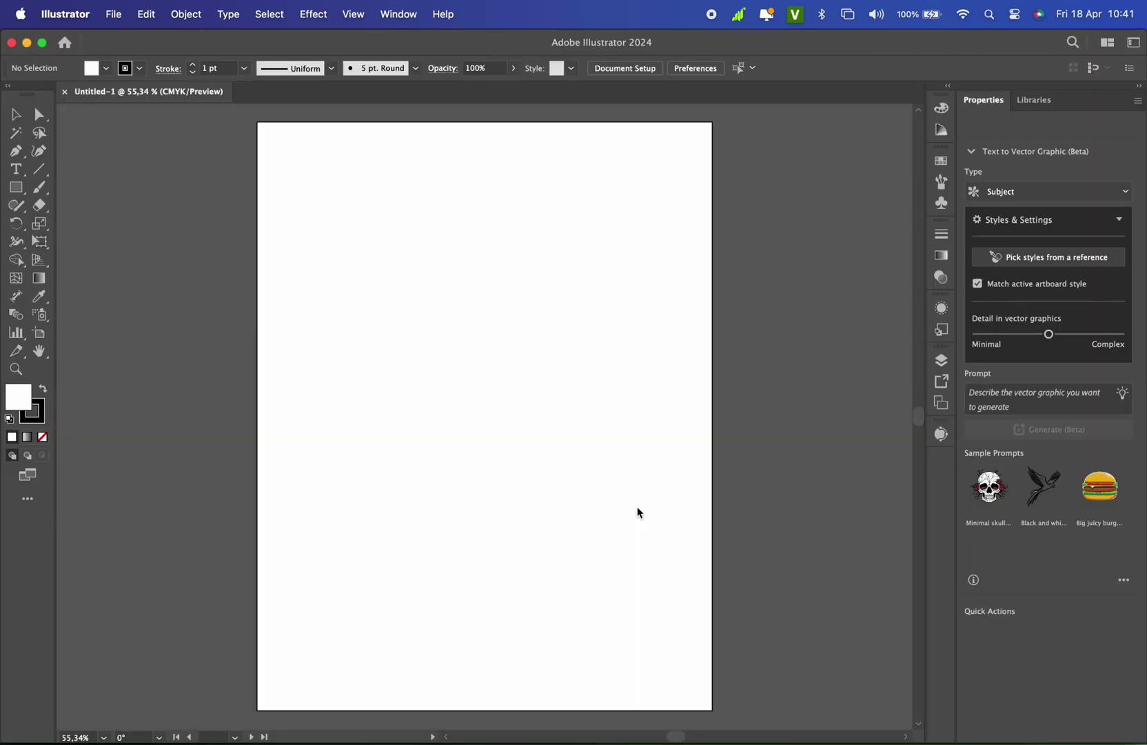